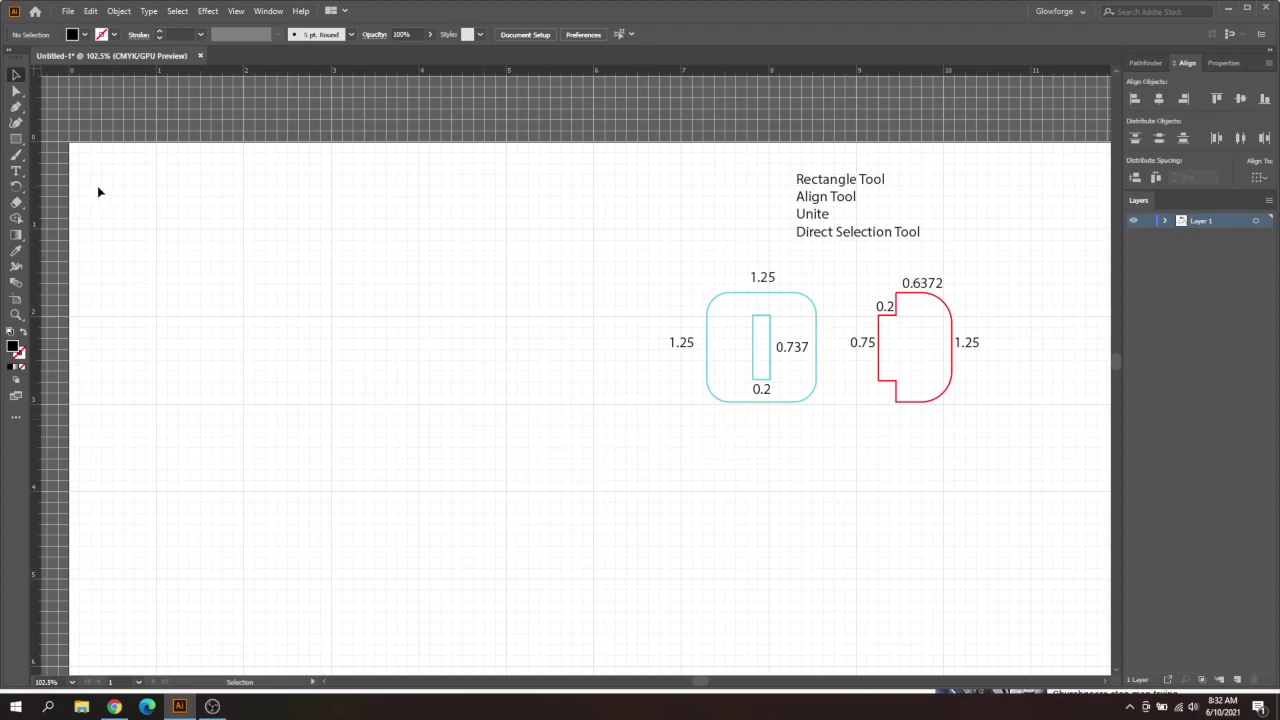
# Step: Draw a small square with no fill and a red outline
pyautogui.click(16, 140)
pyautogui.moveTo(326, 212); pyautogui.dragTo(395, 283)
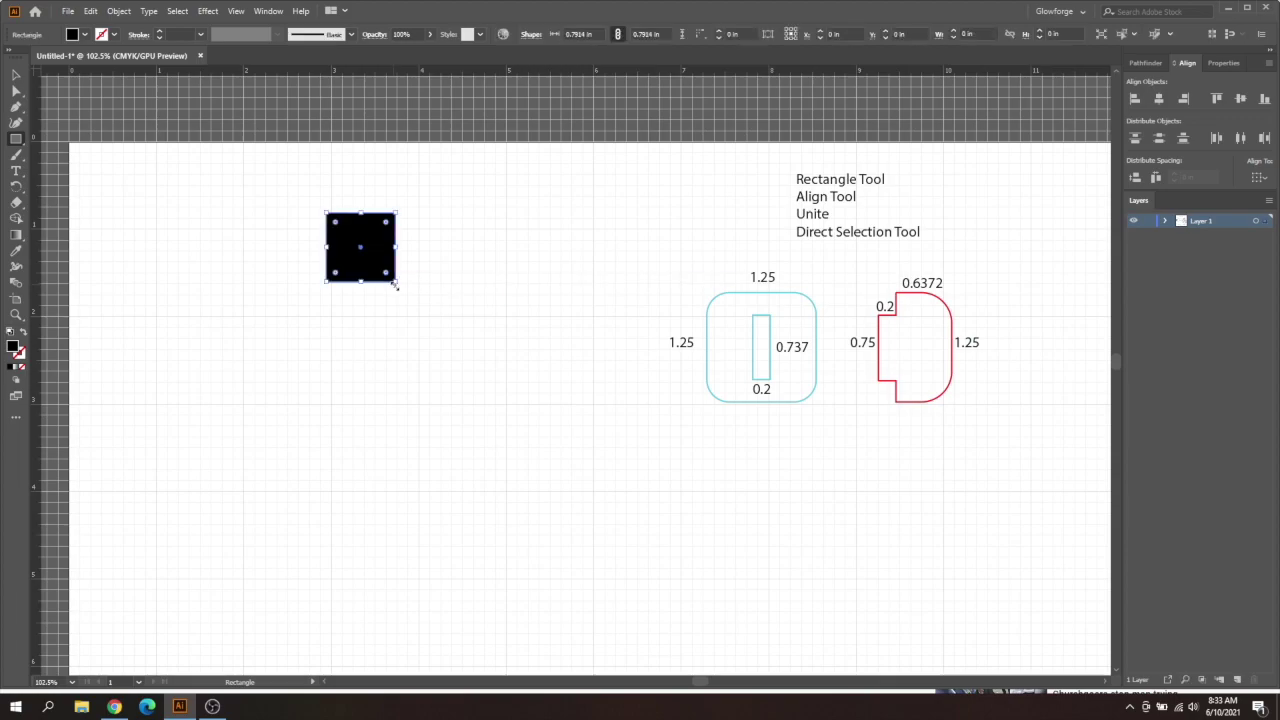
pyautogui.press('v')
pyautogui.click(84, 34)
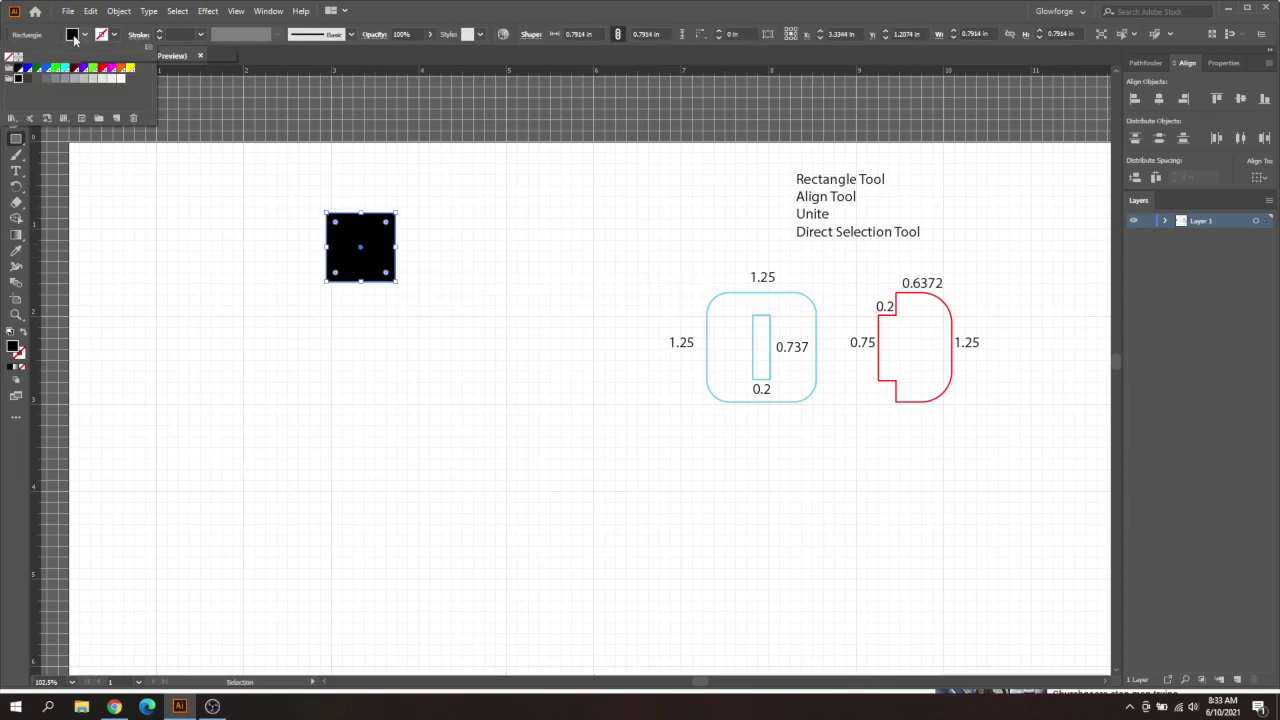
pyautogui.click(11, 57)
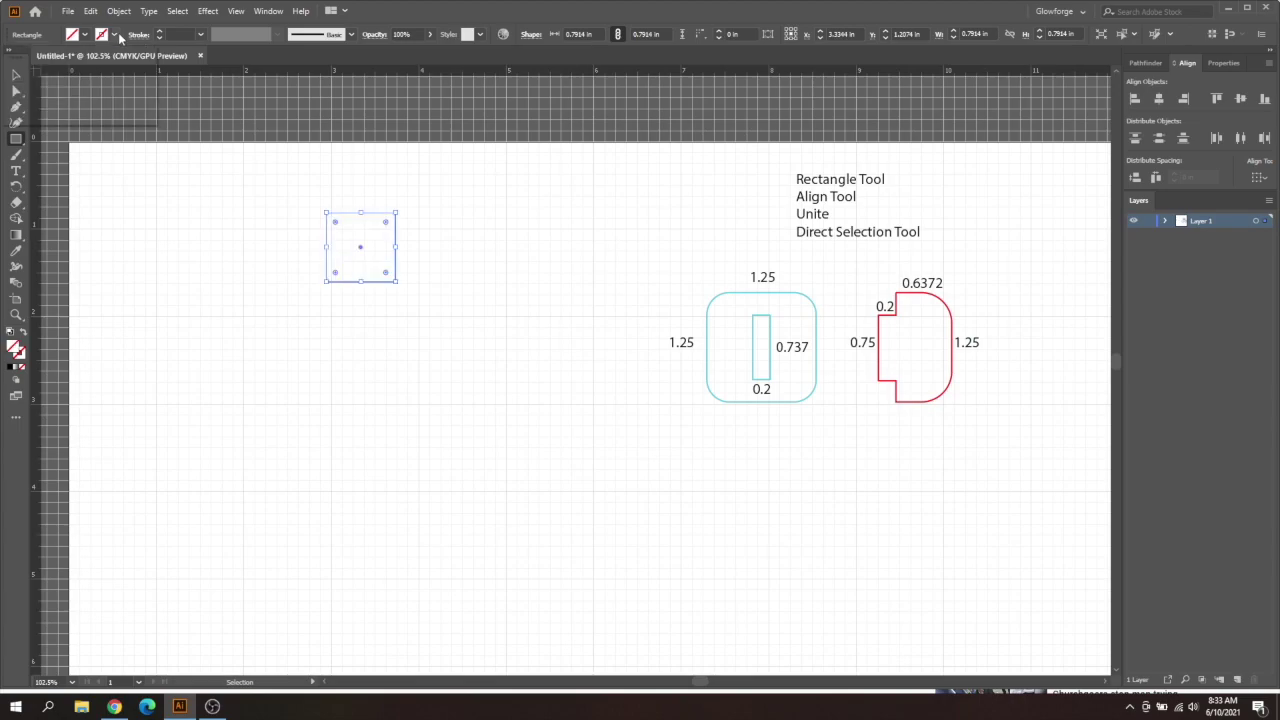
pyautogui.click(101, 72)
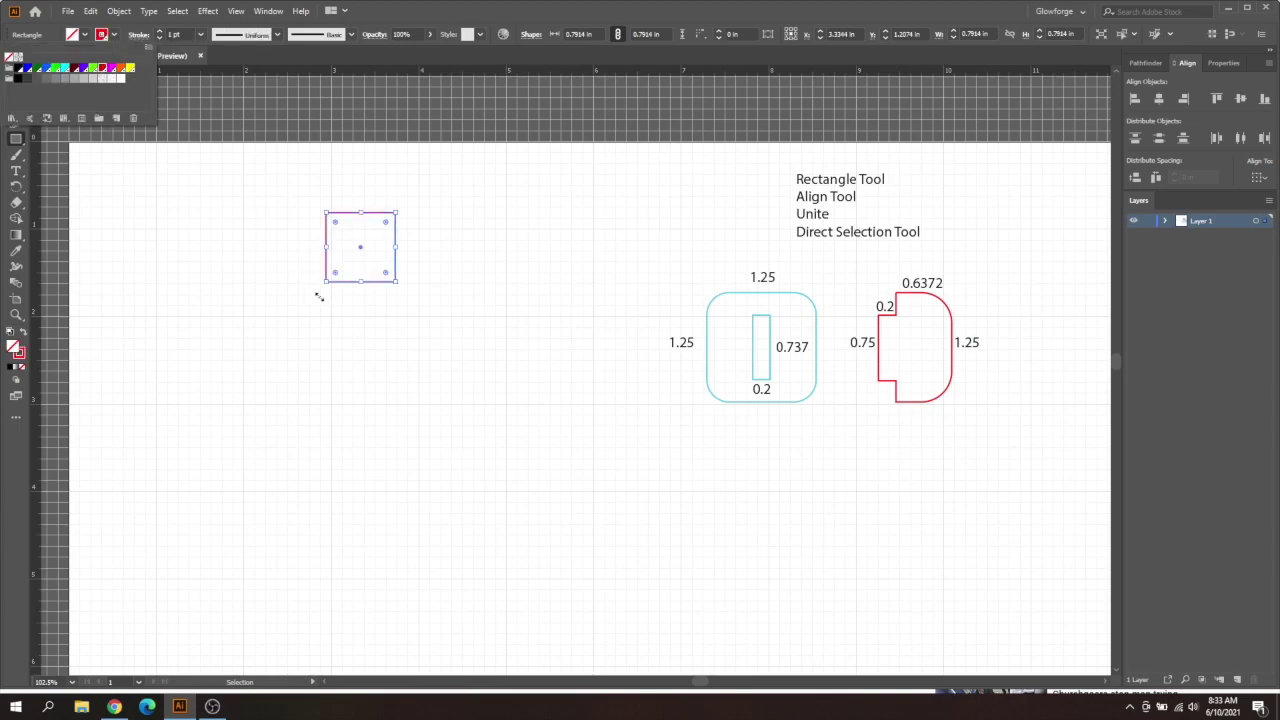
pyautogui.click(322, 302)
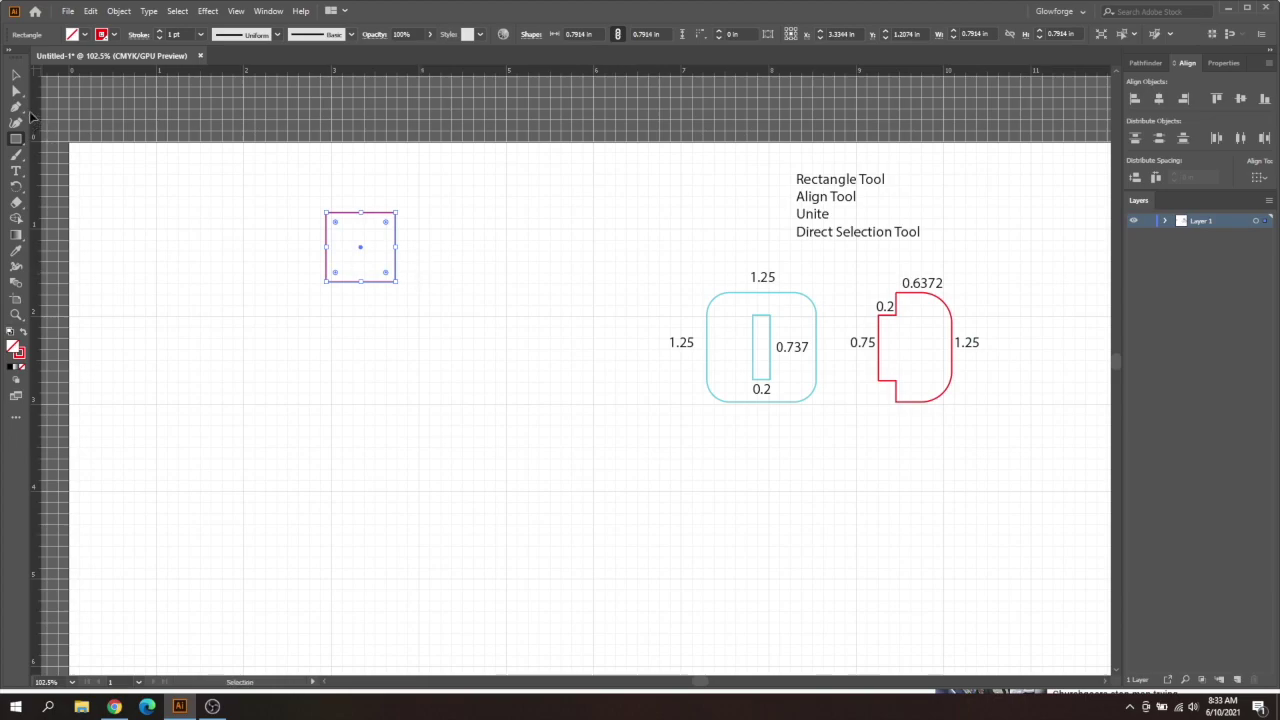
pyautogui.press('v')
# Step: Resize the rectangle to 1.25 in wide by 1.375 in tall
pyautogui.moveTo(396, 247); pyautogui.dragTo(358, 272)
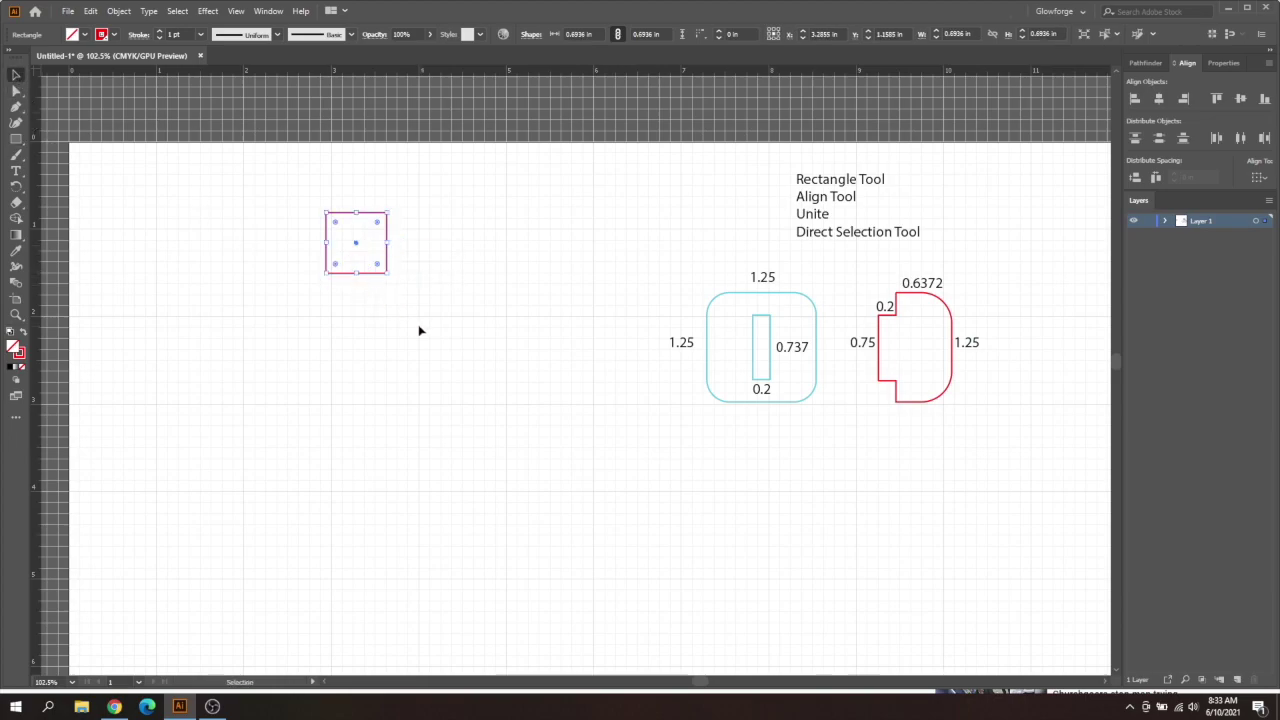
pyautogui.click(938, 33)
pyautogui.click(938, 33)
pyautogui.click(938, 33)
pyautogui.click(938, 33)
pyautogui.click(938, 33)
pyautogui.click(938, 33)
pyautogui.click(938, 33)
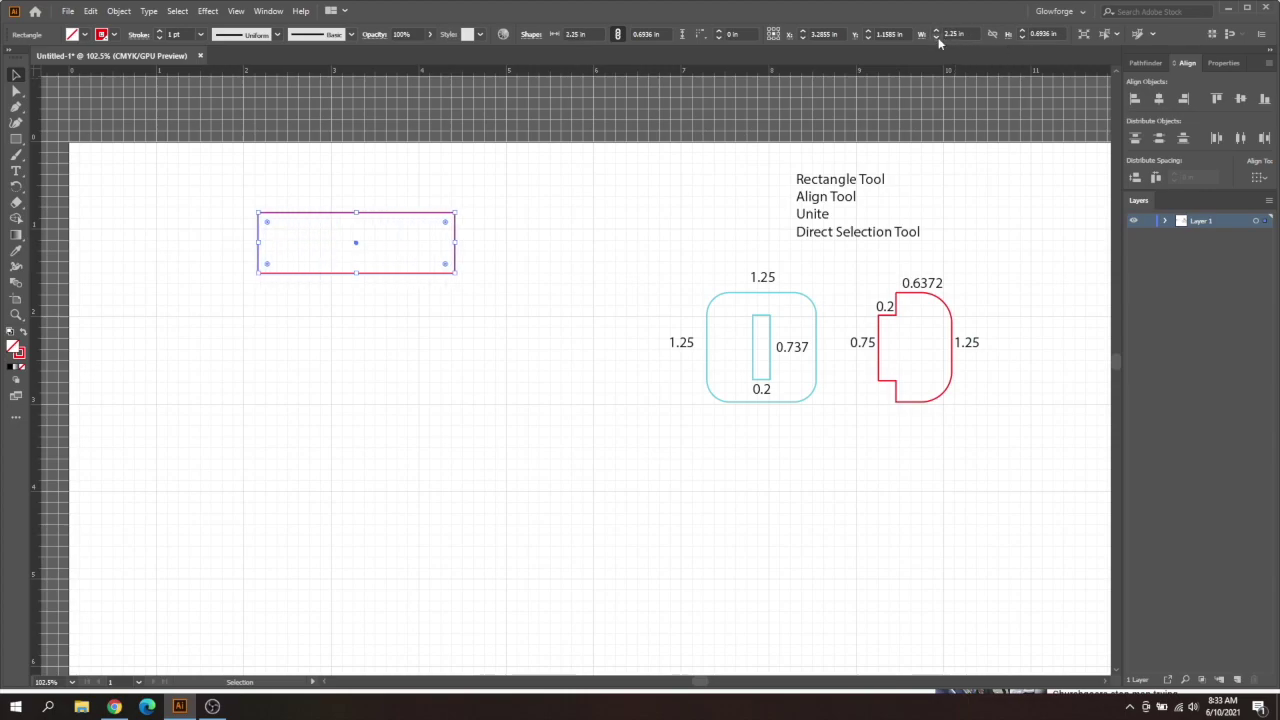
pyautogui.click(938, 37)
pyautogui.click(938, 37)
pyautogui.click(938, 37)
pyautogui.click(938, 37)
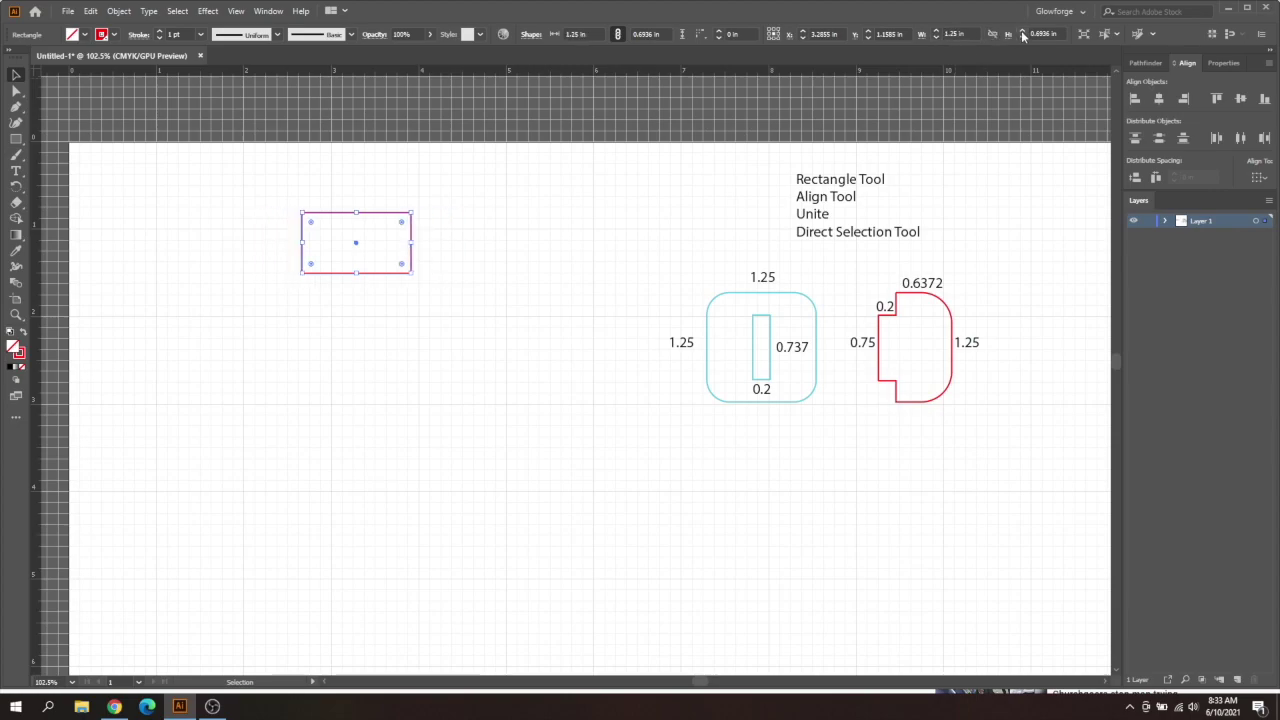
pyautogui.click(1022, 32)
pyautogui.click(1022, 32)
pyautogui.click(1022, 32)
pyautogui.click(1022, 32)
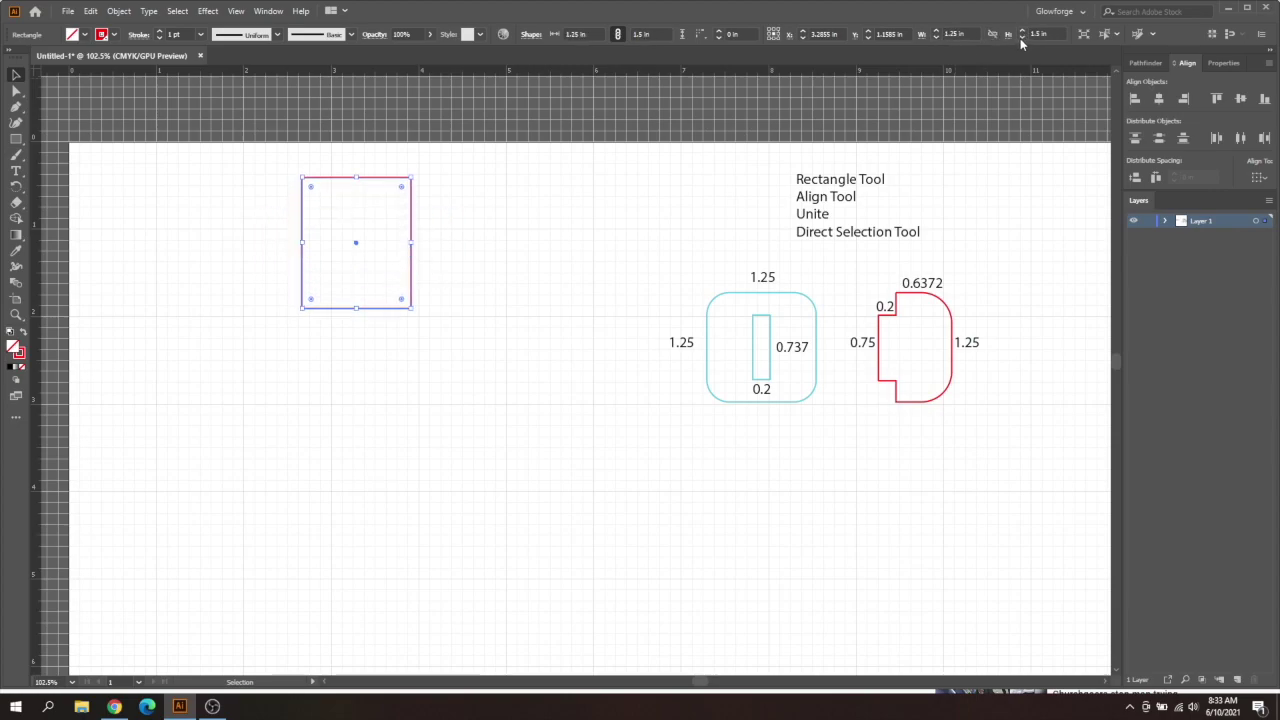
pyautogui.click(1021, 38)
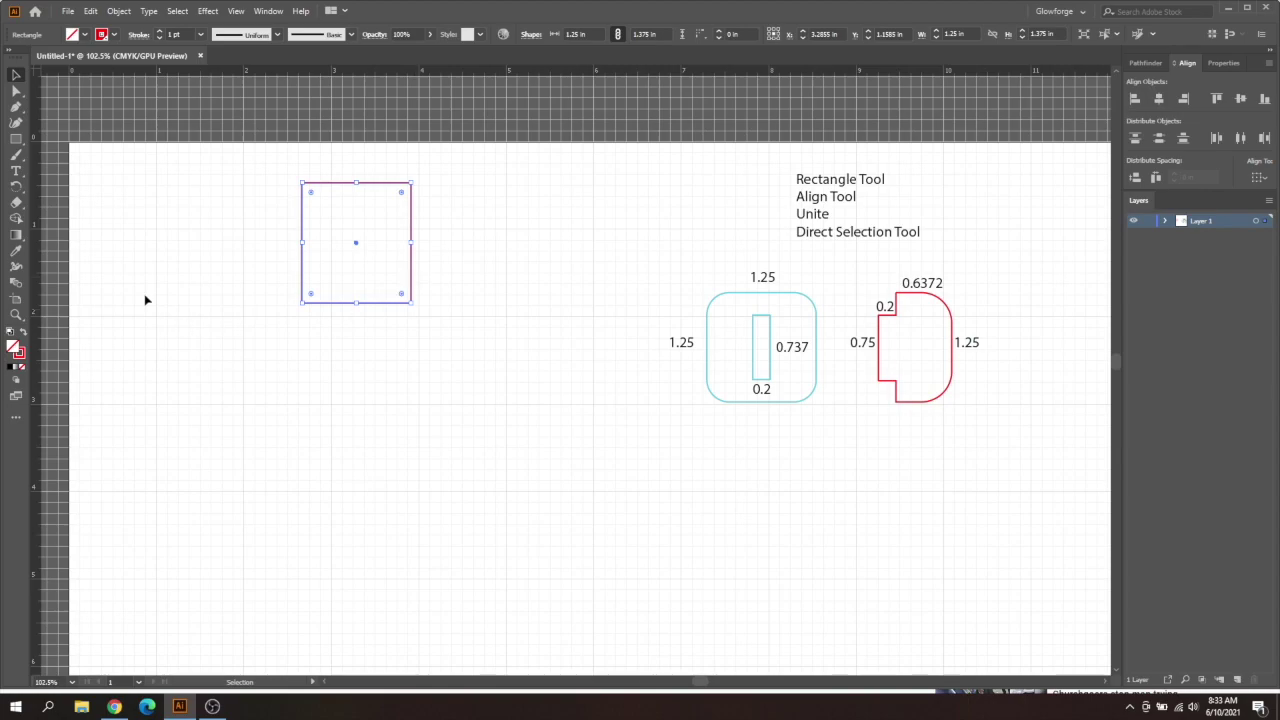
# Step: Create a rectangle exactly 0.6372 in wide by 1.25 in tall
pyautogui.click(17, 141)
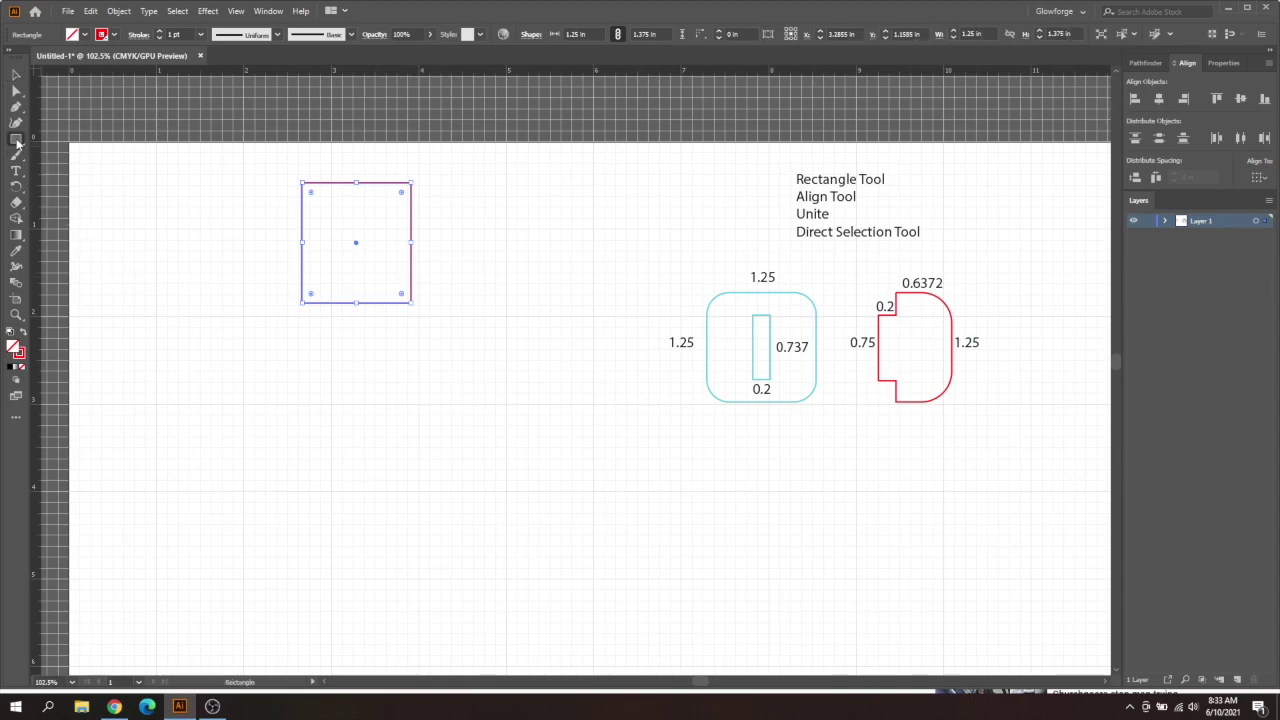
pyautogui.click(434, 379)
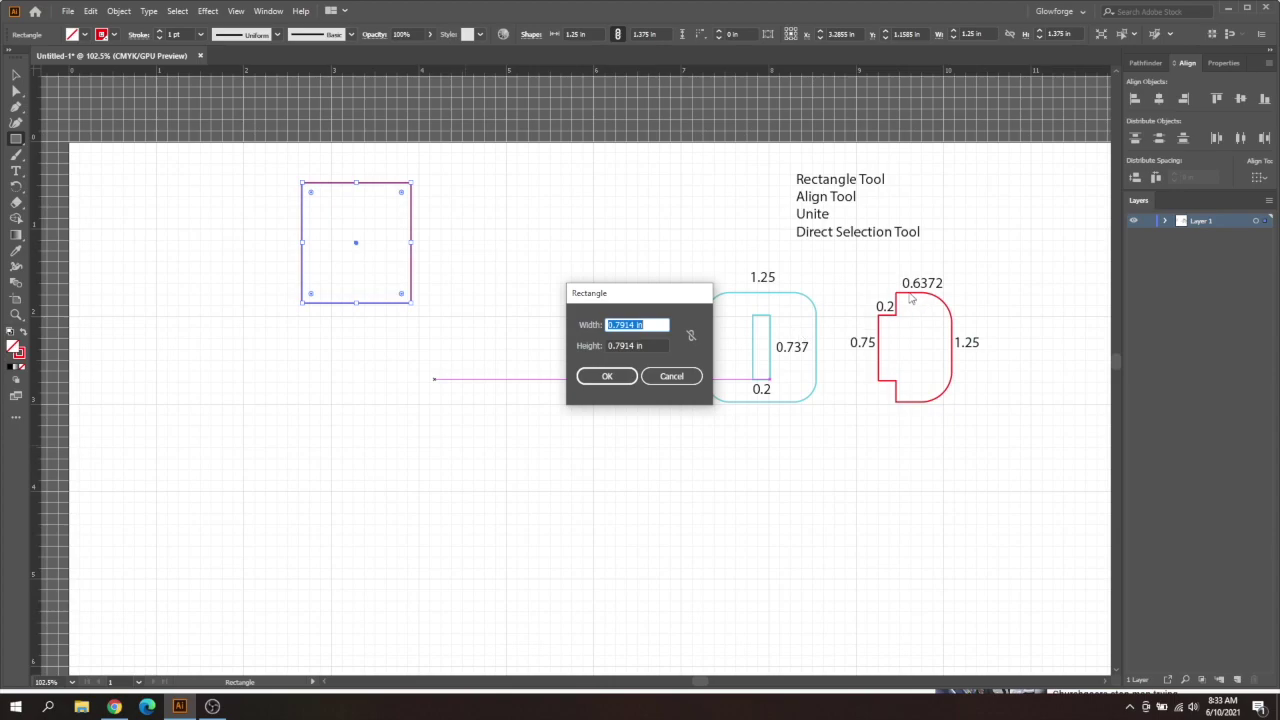
pyautogui.write('0.6372')
pyautogui.press('Tab')
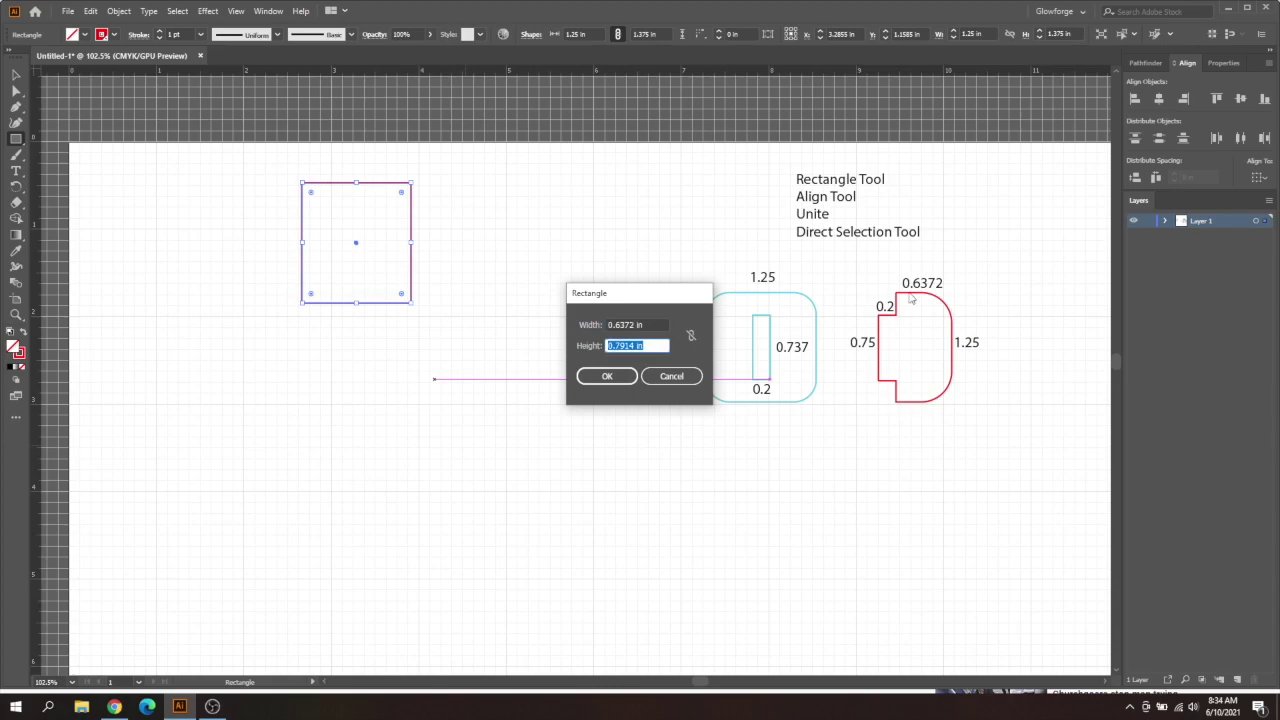
pyautogui.write('1.25')
pyautogui.press('Return')
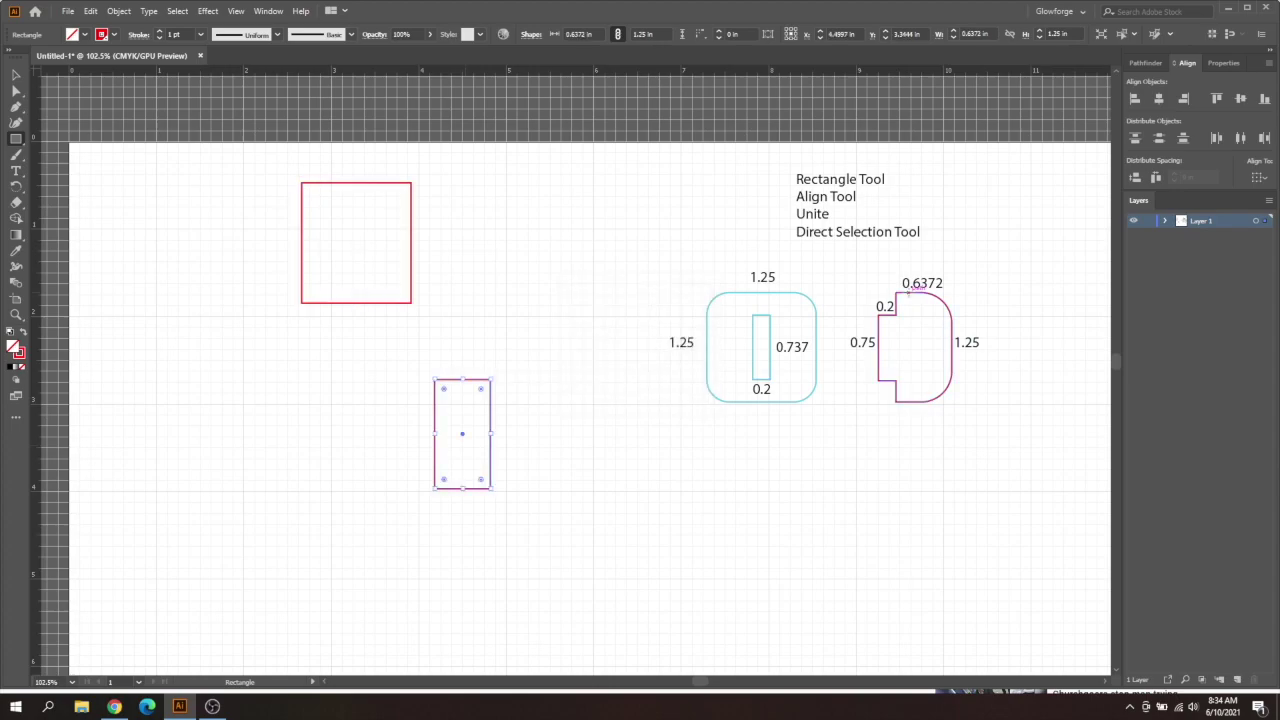
# Step: Delete the old square and move the new rectangle left of the reference shapes
pyautogui.click(15, 74)
pyautogui.click(350, 303)
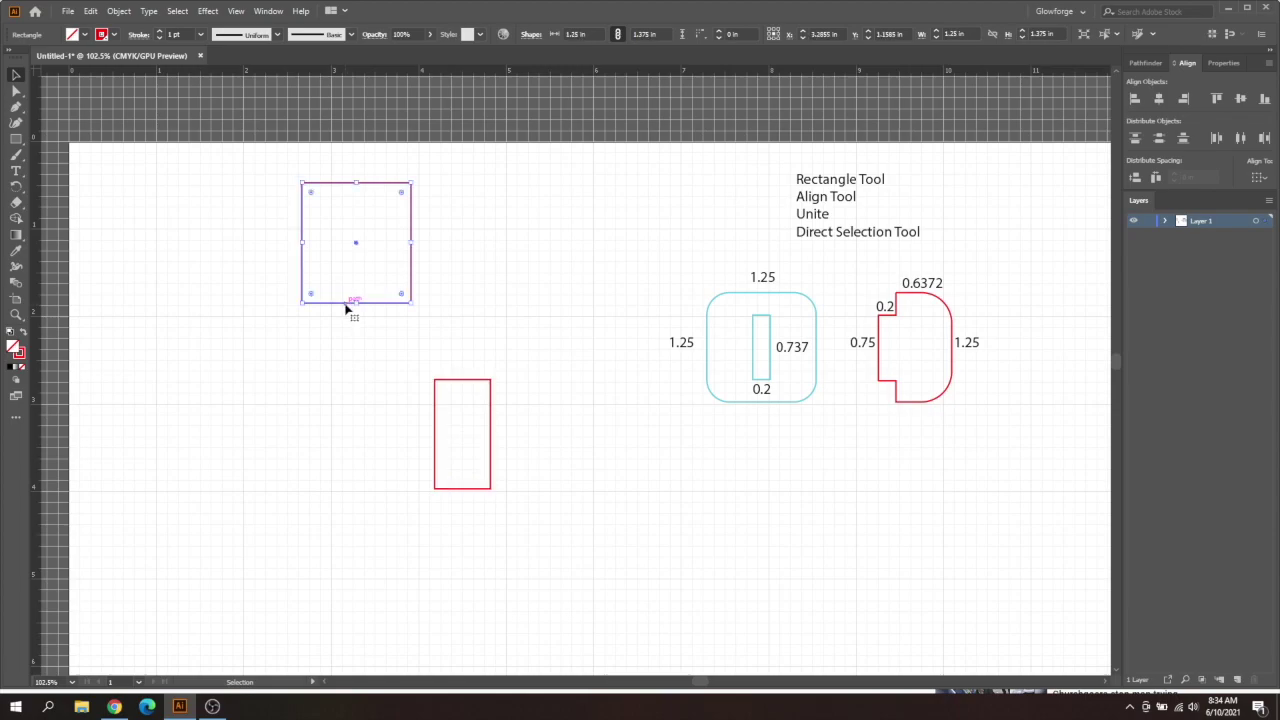
pyautogui.press('Delete')
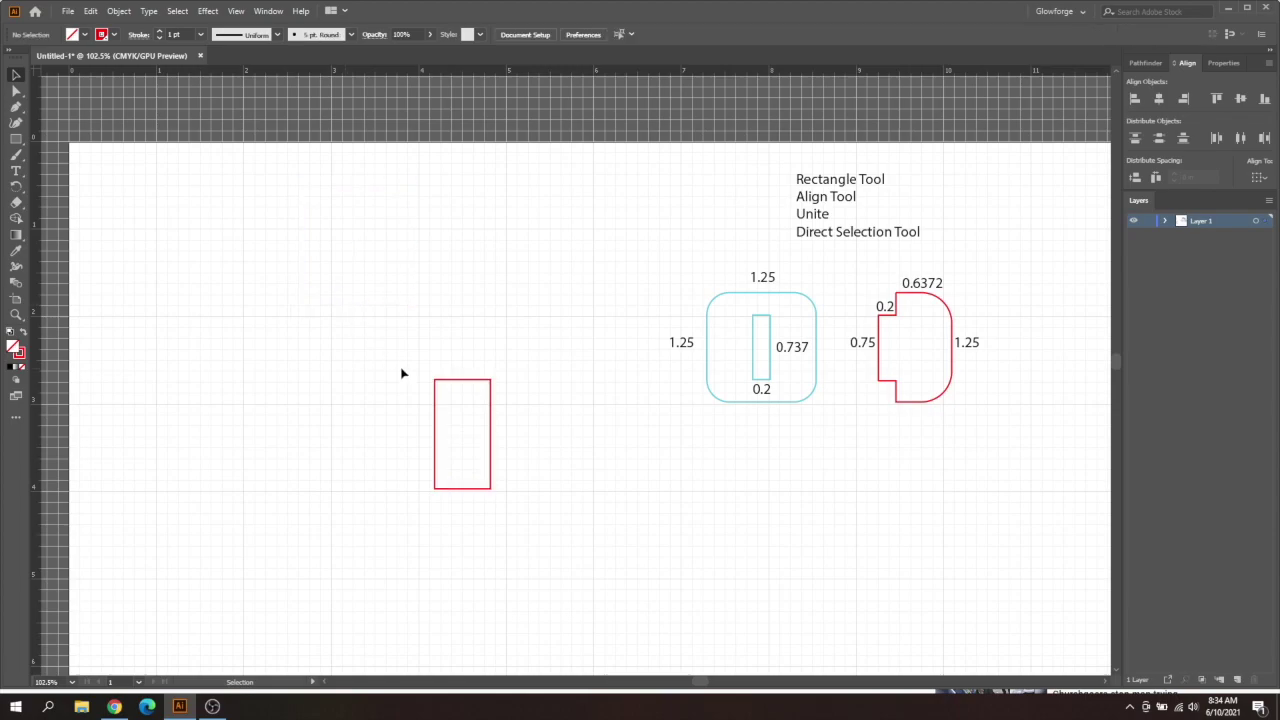
pyautogui.moveTo(491, 434); pyautogui.dragTo(953, 347)
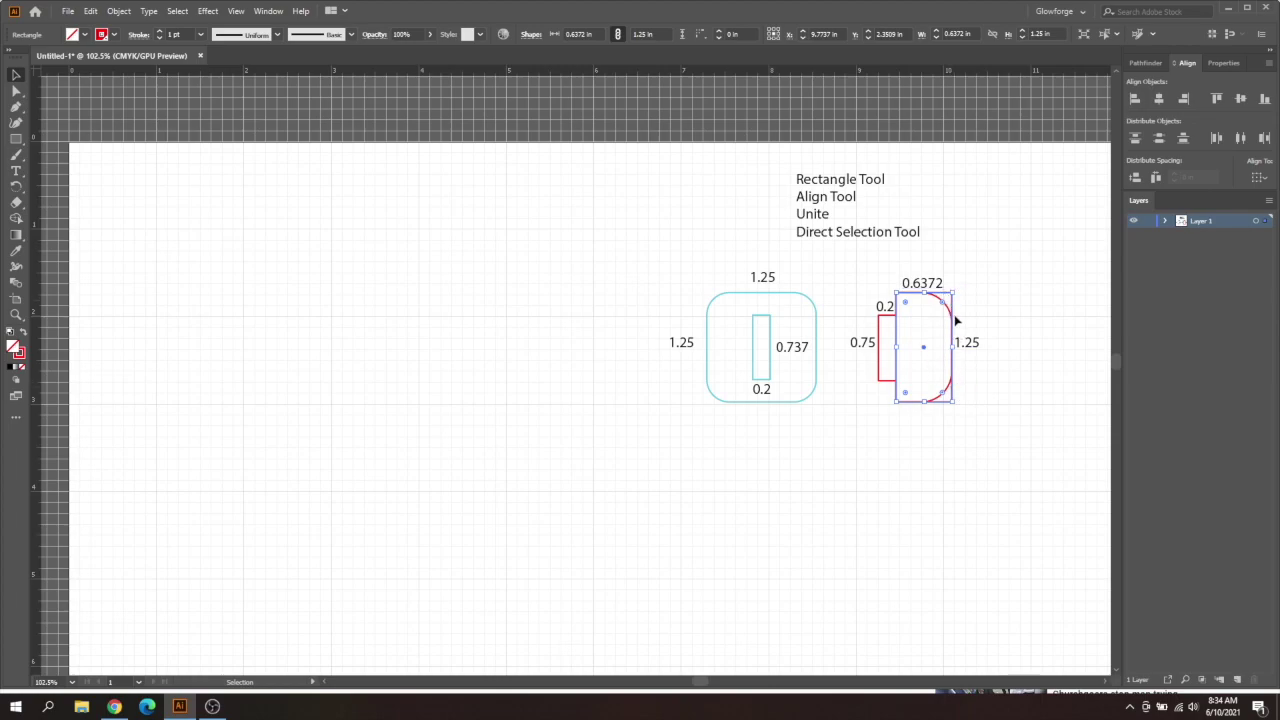
pyautogui.moveTo(951, 312); pyautogui.dragTo(529, 310)
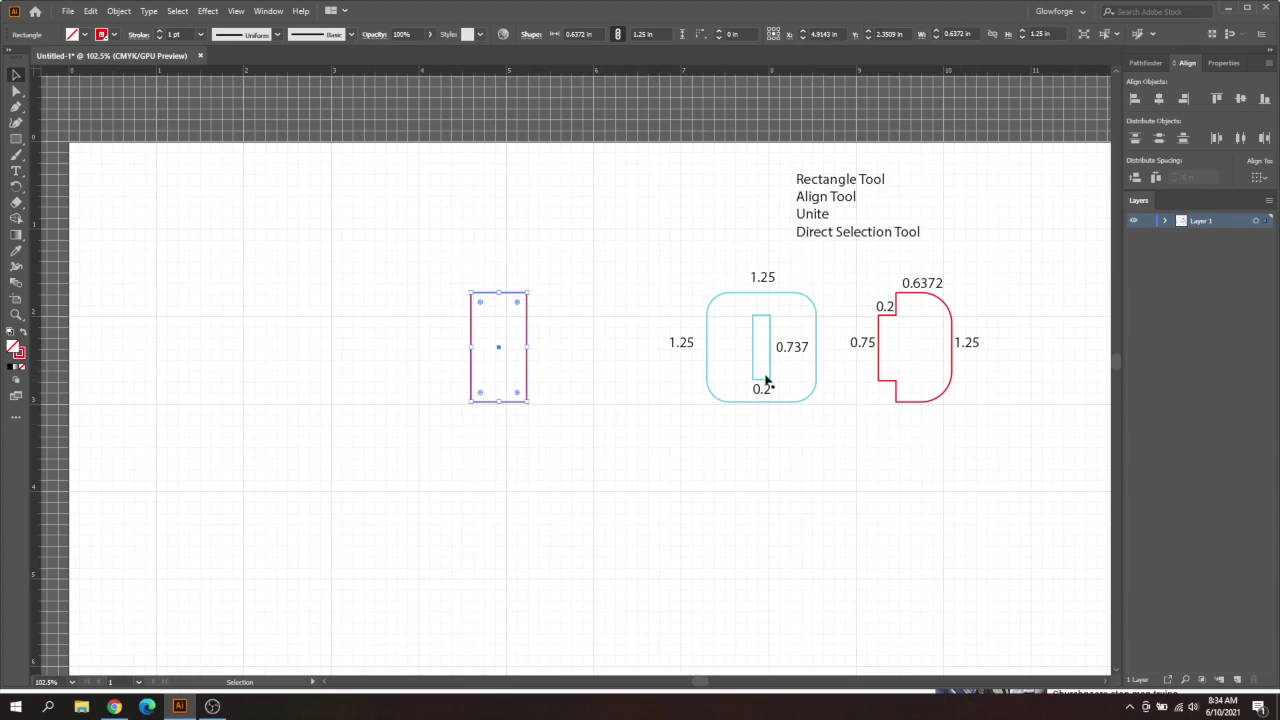
# Step: Create a rectangle exactly 0.2 in wide by 0.75 in tall
pyautogui.click(14, 141)
pyautogui.click(344, 377)
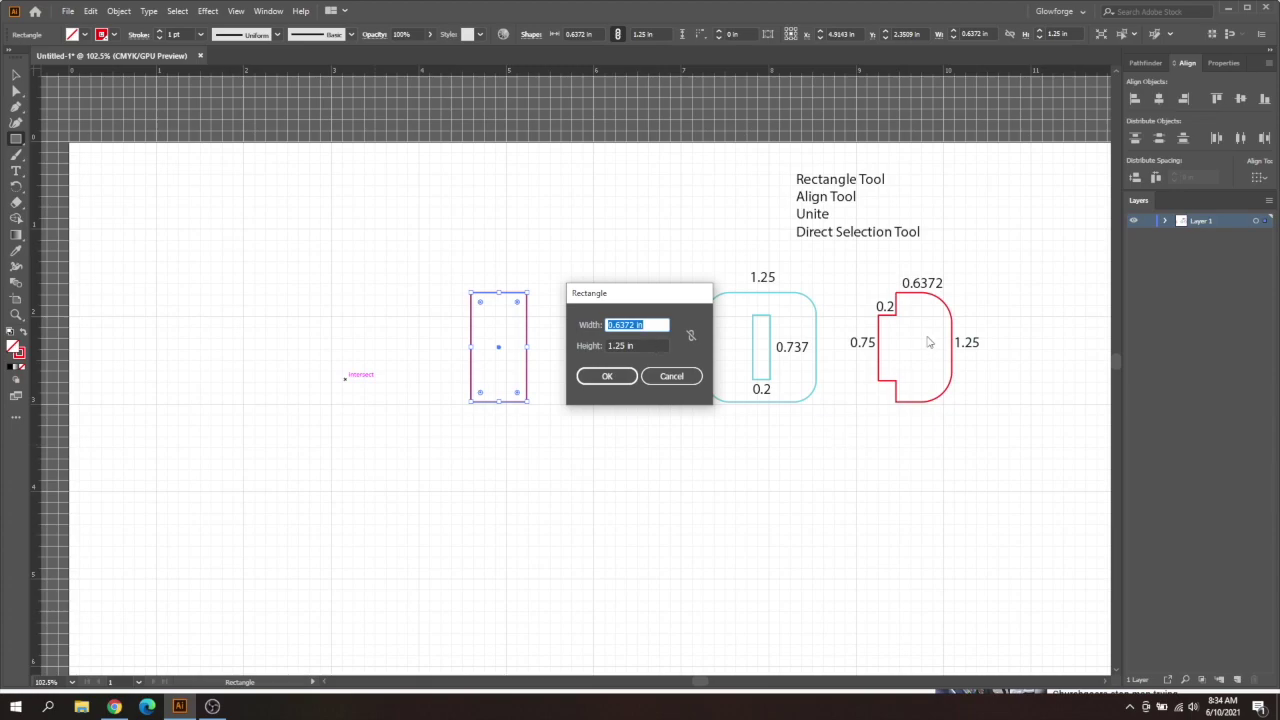
pyautogui.write('0.2')
pyautogui.press('Tab')
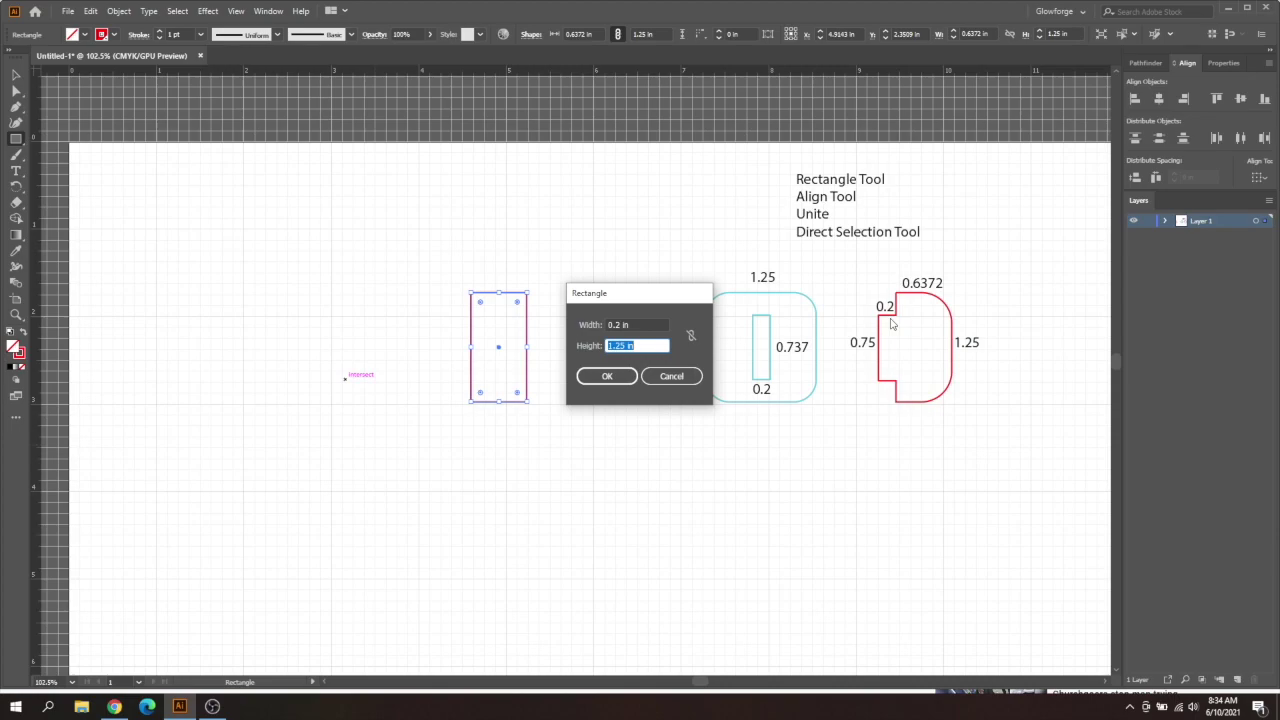
pyautogui.write('0.75')
pyautogui.click(603, 376)
# Step: Move the small rectangle against the tall rectangle's left edge
pyautogui.press('v')
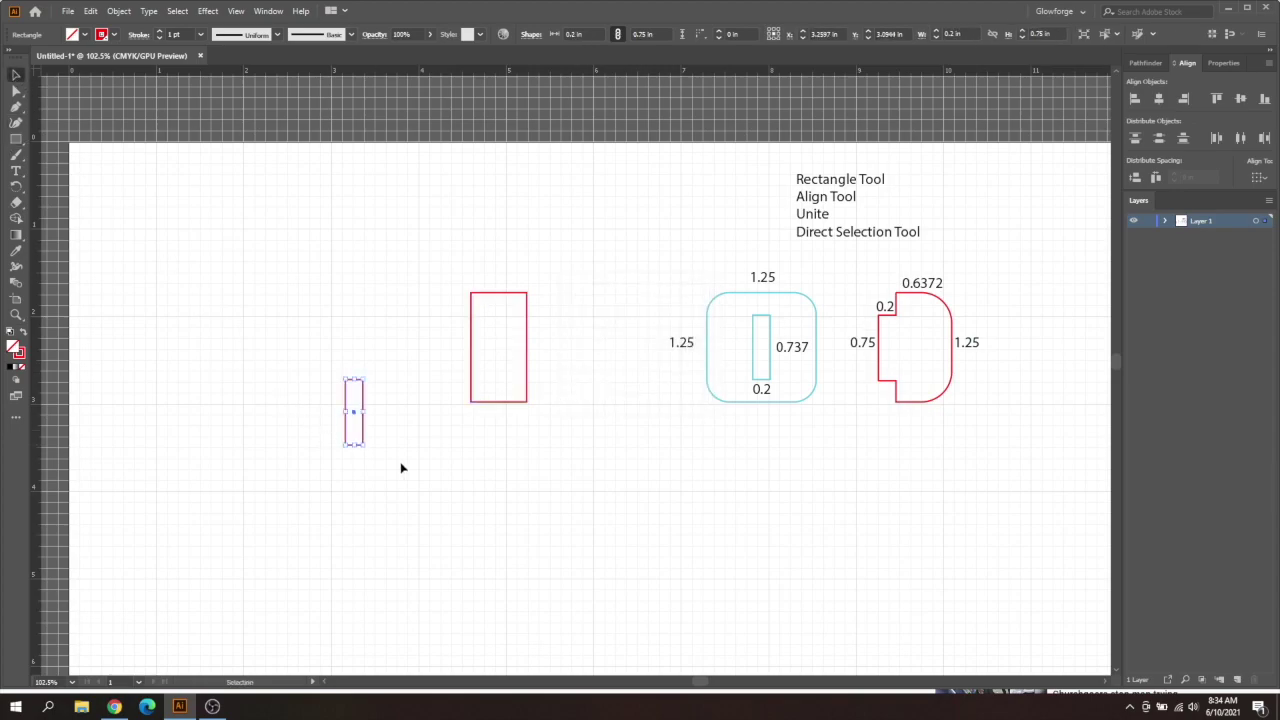
pyautogui.click(390, 450)
pyautogui.moveTo(364, 422); pyautogui.dragTo(471, 353)
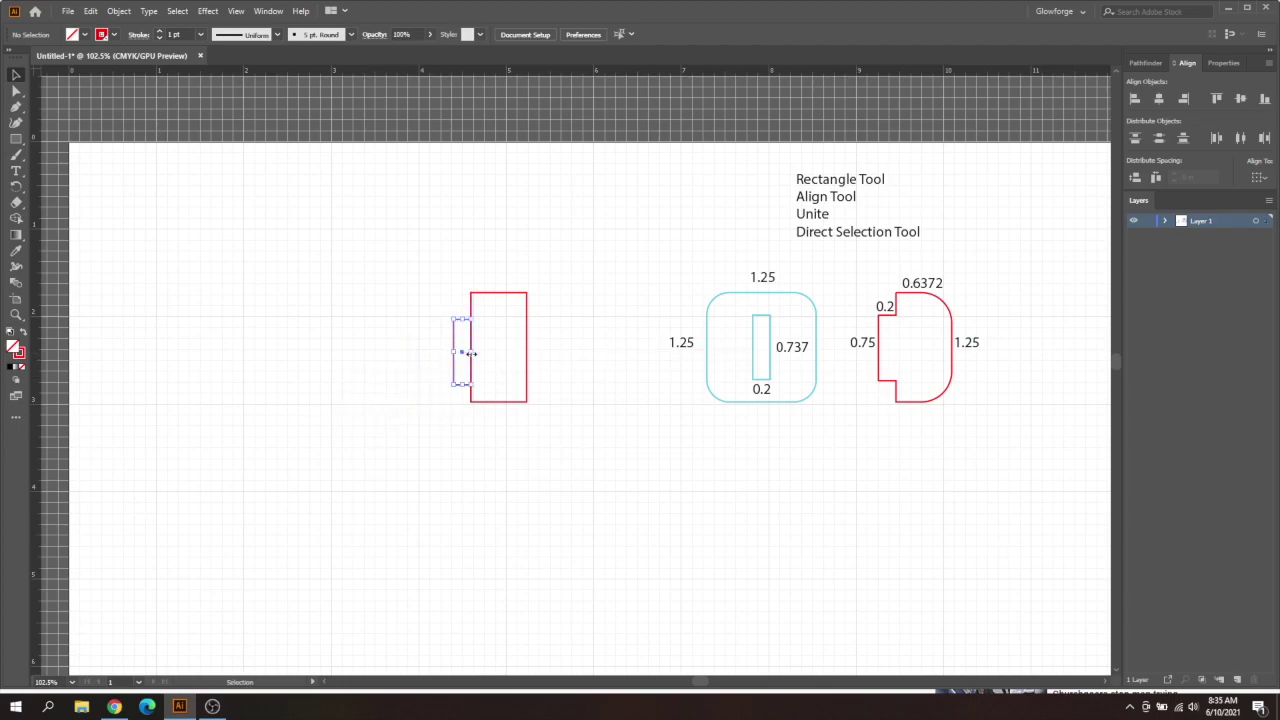
pyautogui.click(432, 514)
pyautogui.click(16, 138)
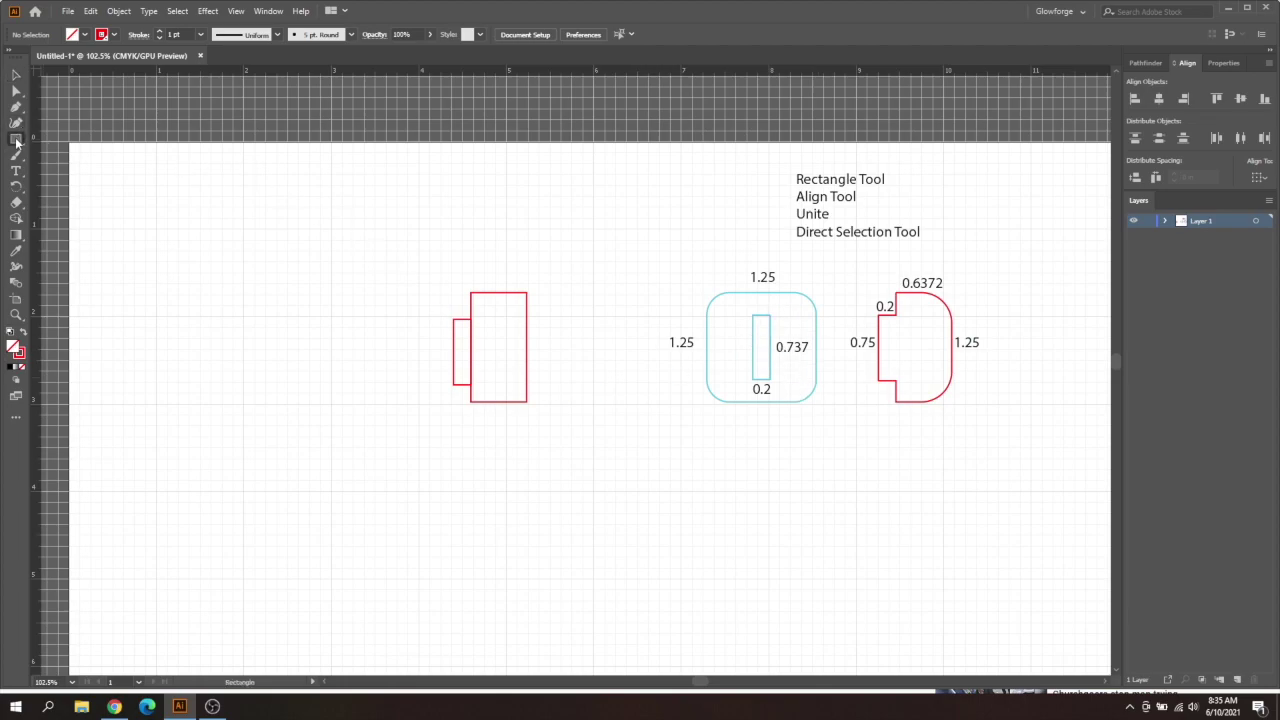
# Step: Create a 1.25 in square on the left of the page
pyautogui.click(230, 316)
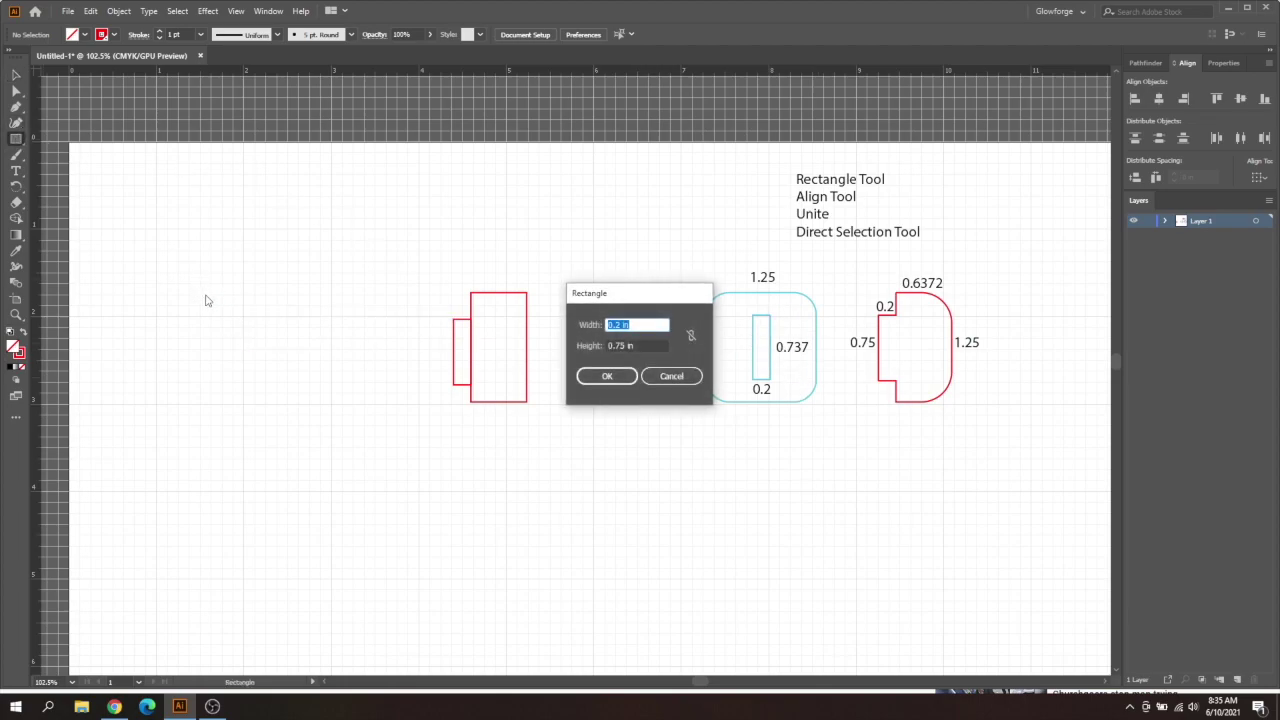
pyautogui.write('1.25')
pyautogui.press('Tab')
pyautogui.write('1')
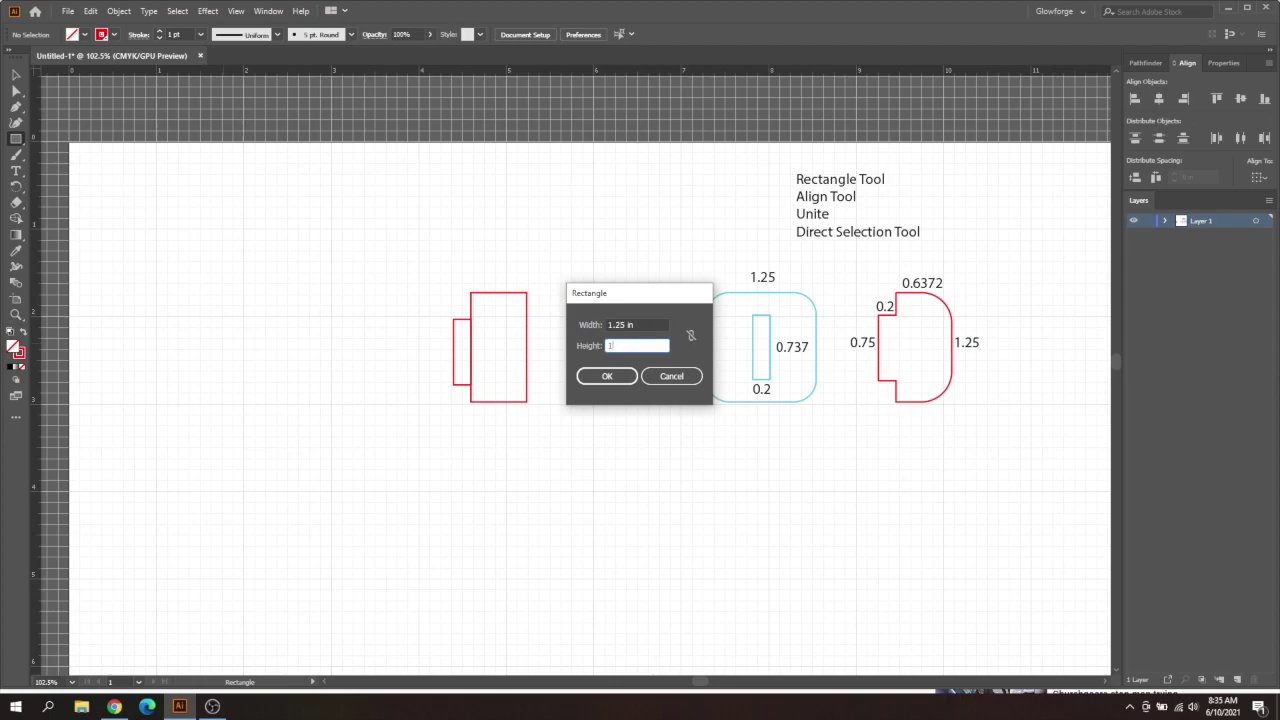
pyautogui.press('Return')
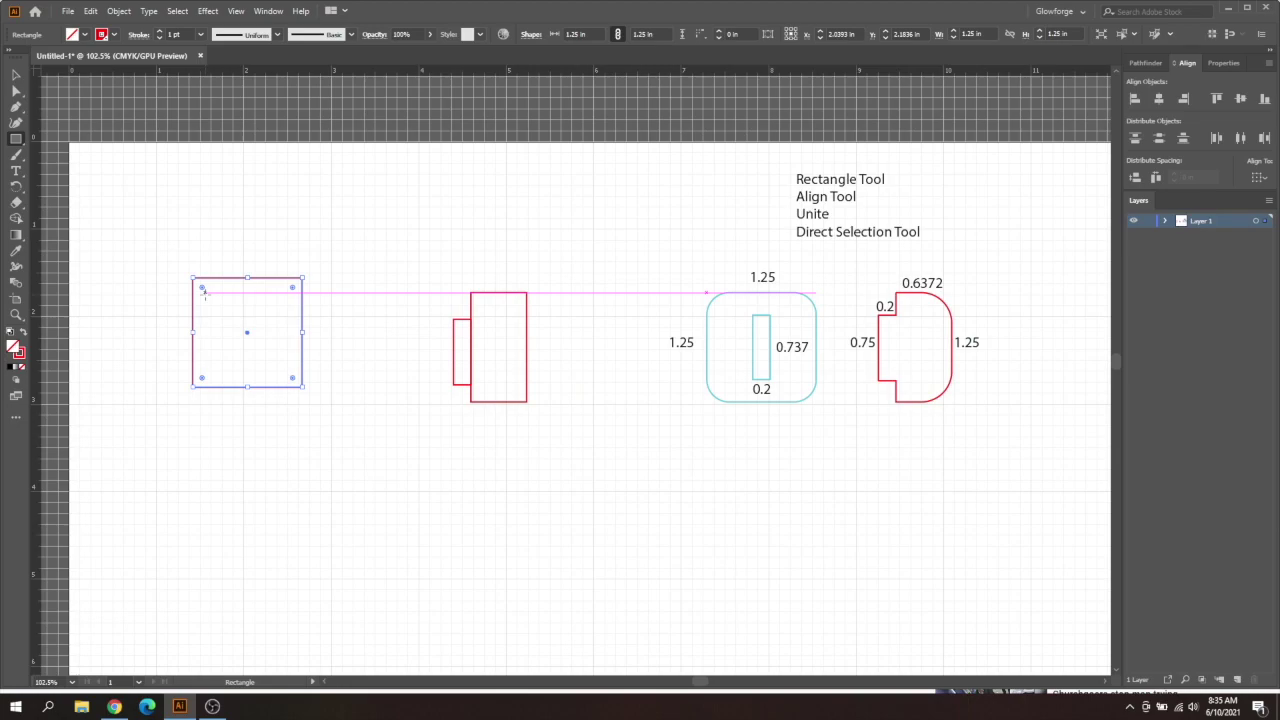
# Step: Create a 0.2 by 0.737 in slot rectangle and move it into the square's centre
pyautogui.click(15, 140)
pyautogui.click(336, 315)
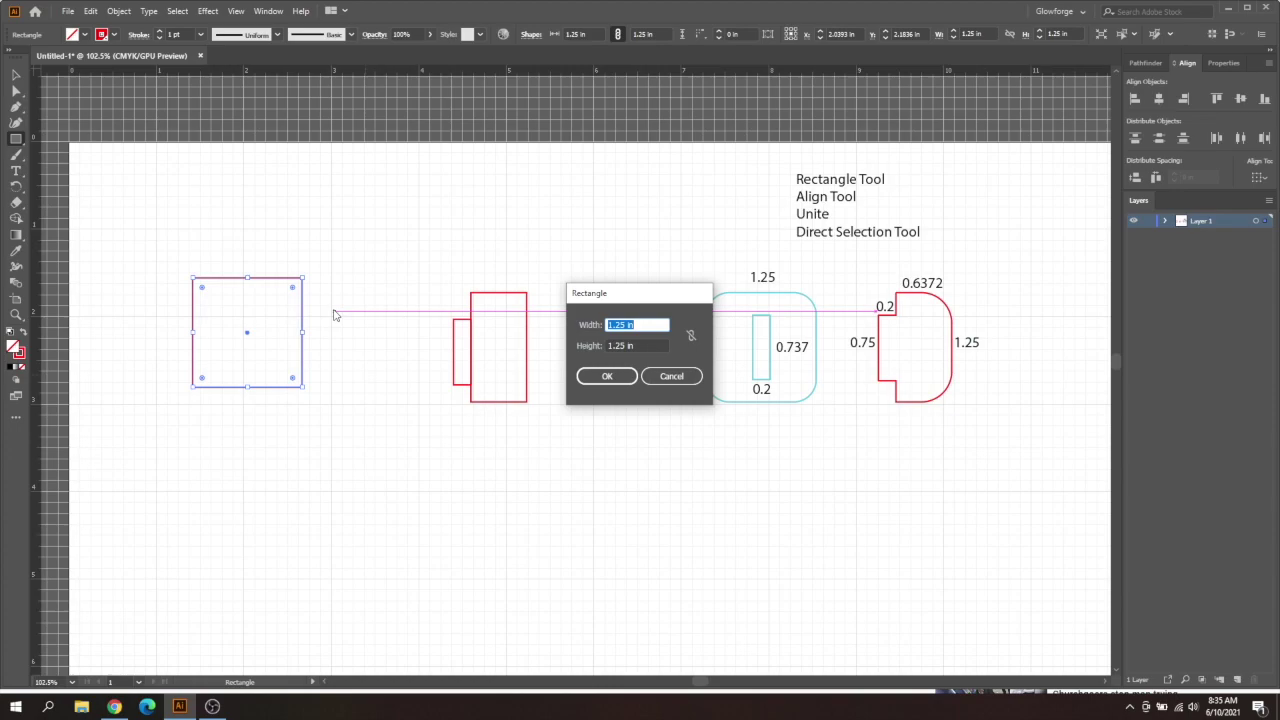
pyautogui.write('0.2')
pyautogui.press('Tab')
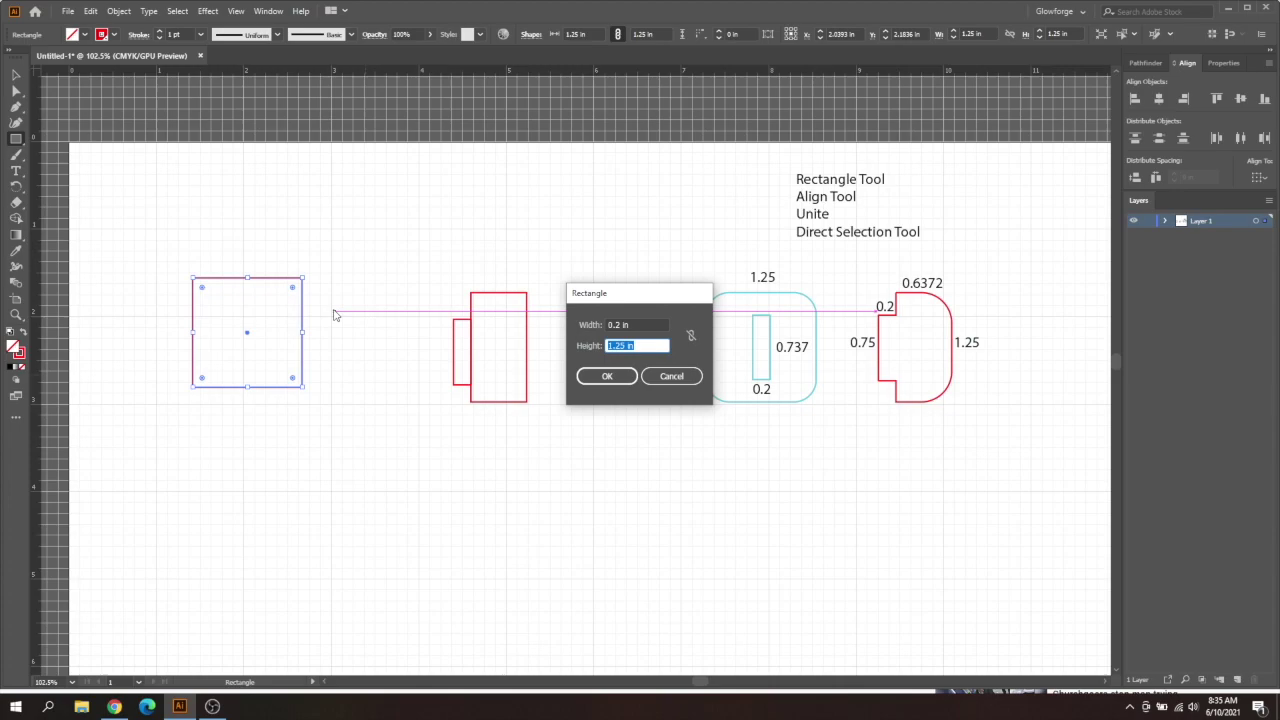
pyautogui.write('0.737')
pyautogui.click(605, 377)
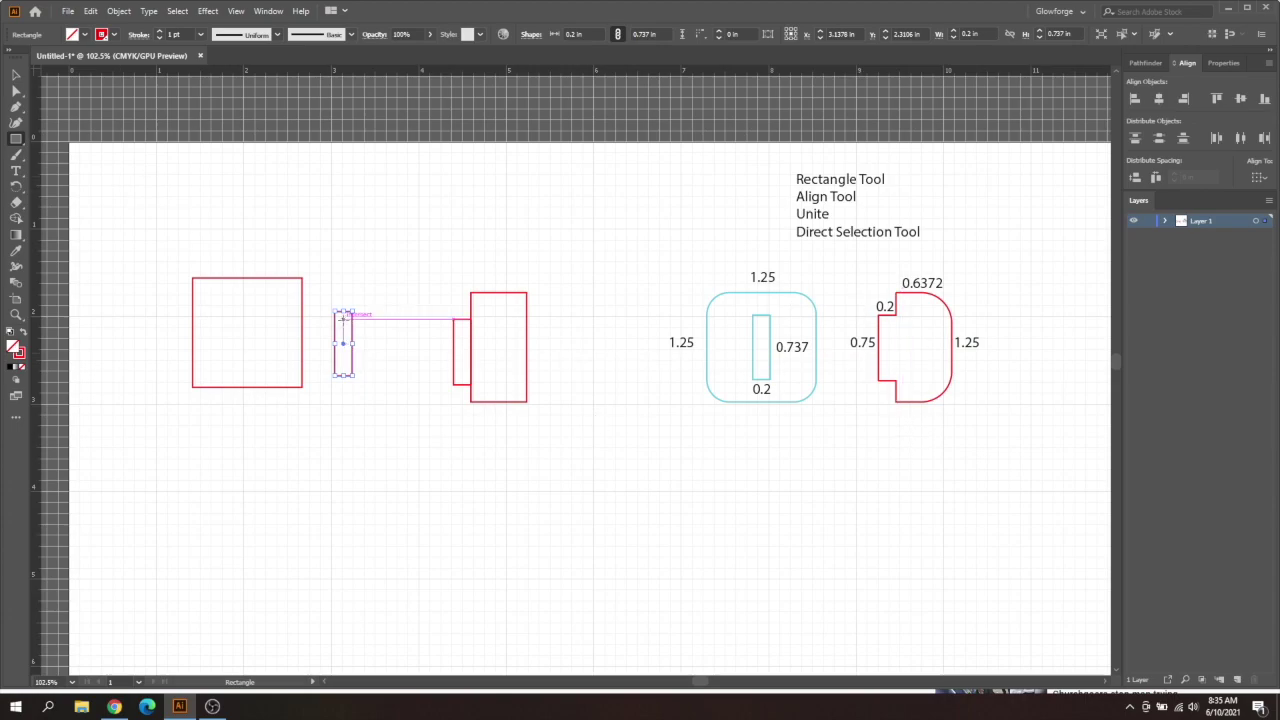
pyautogui.press('v')
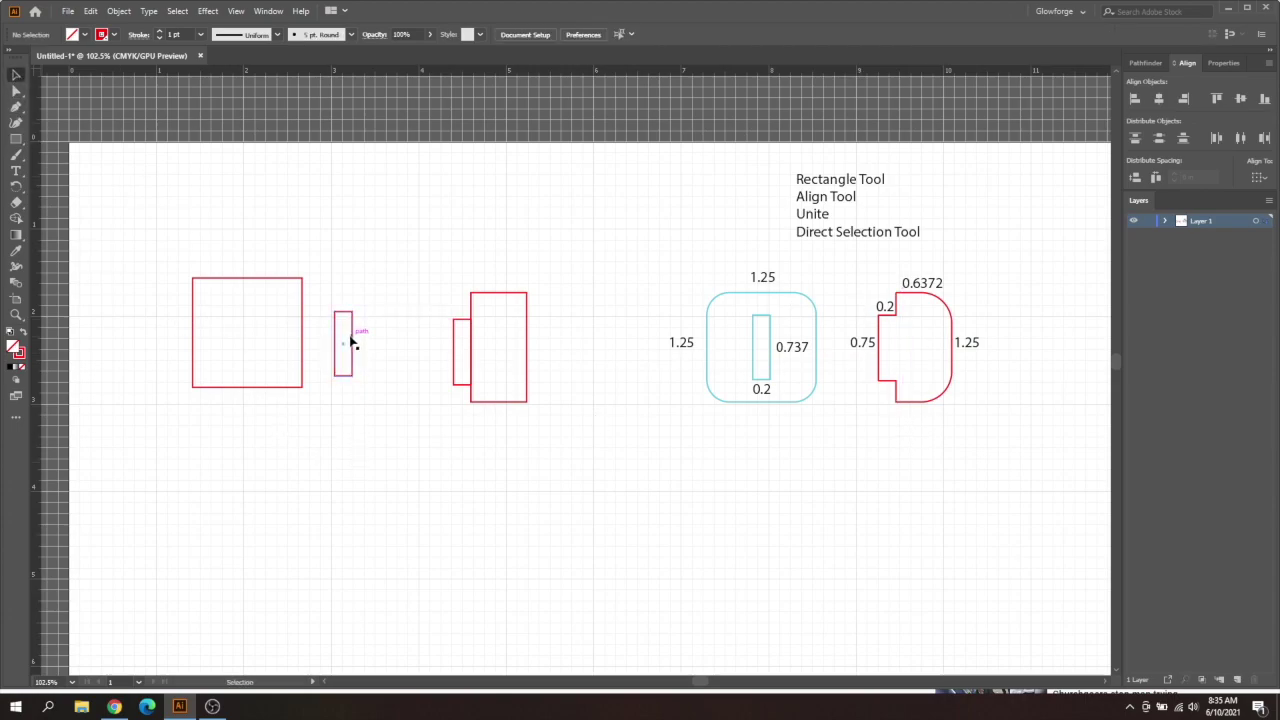
pyautogui.moveTo(351, 341); pyautogui.dragTo(255, 329)
# Step: Change the stroke of the left square and its slot to light blue
pyautogui.click(333, 317)
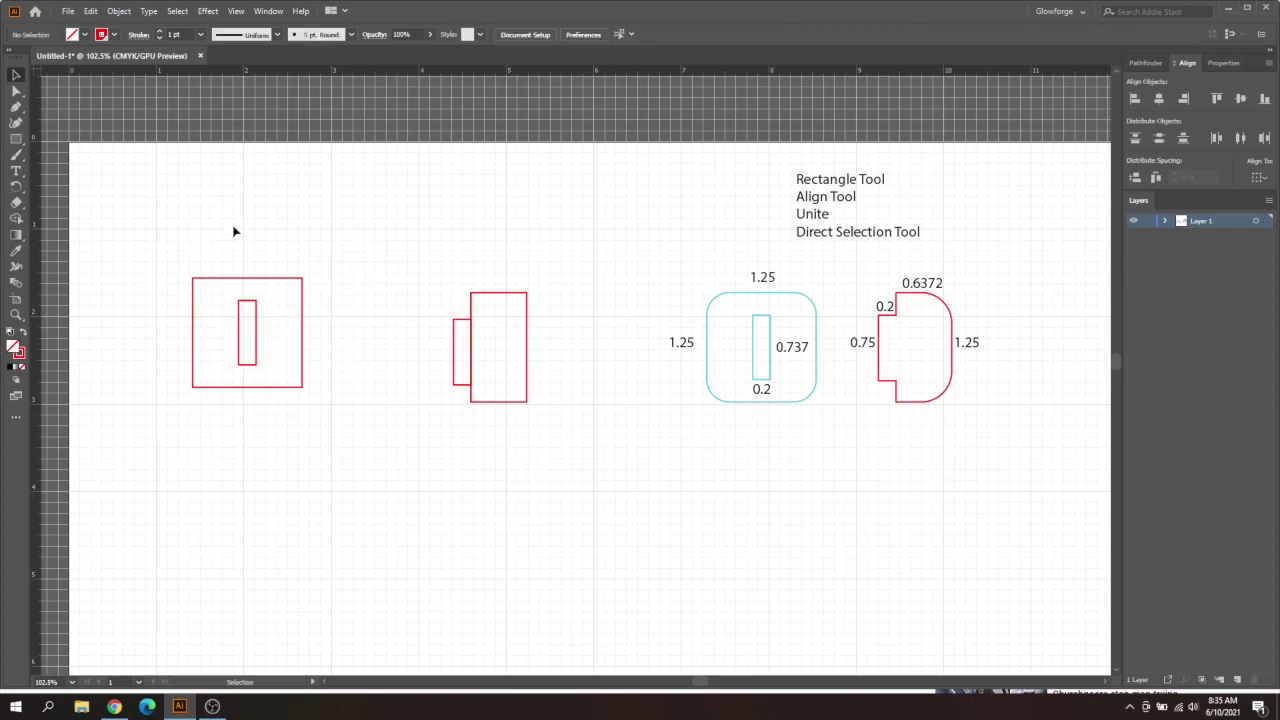
pyautogui.moveTo(338, 254); pyautogui.dragTo(200, 380)
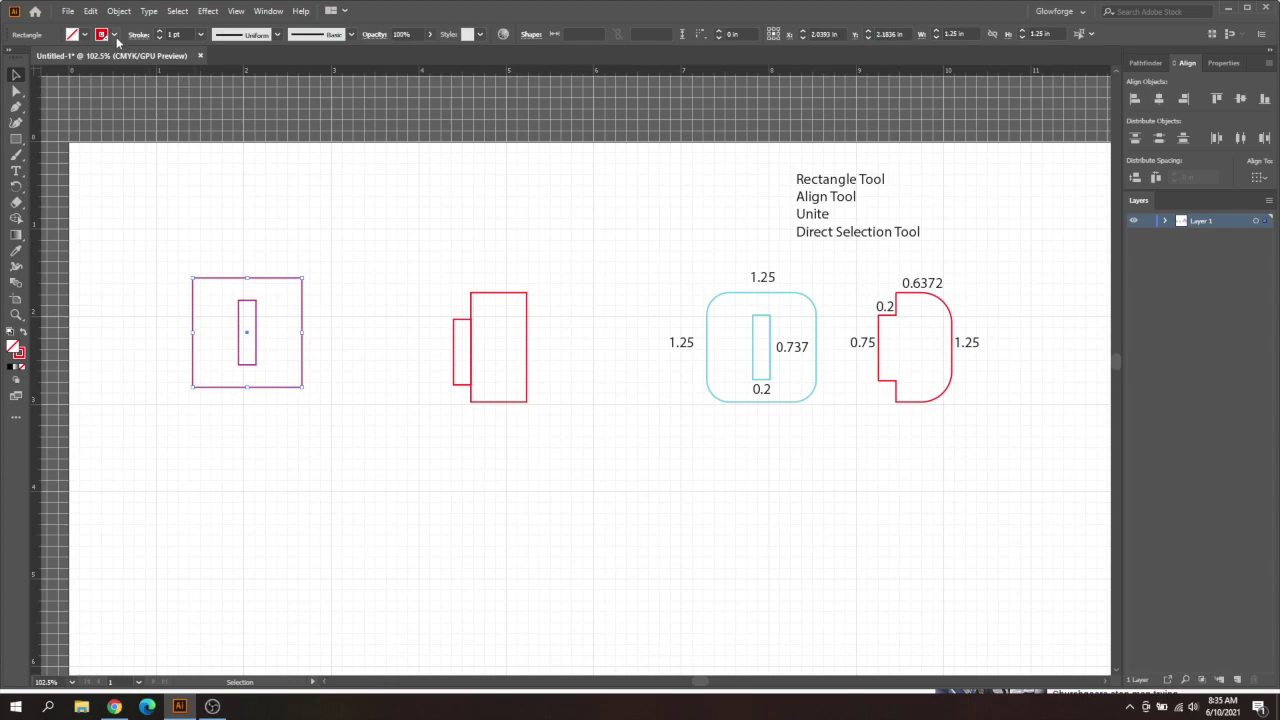
pyautogui.click(113, 34)
pyautogui.click(62, 69)
pyautogui.click(375, 267)
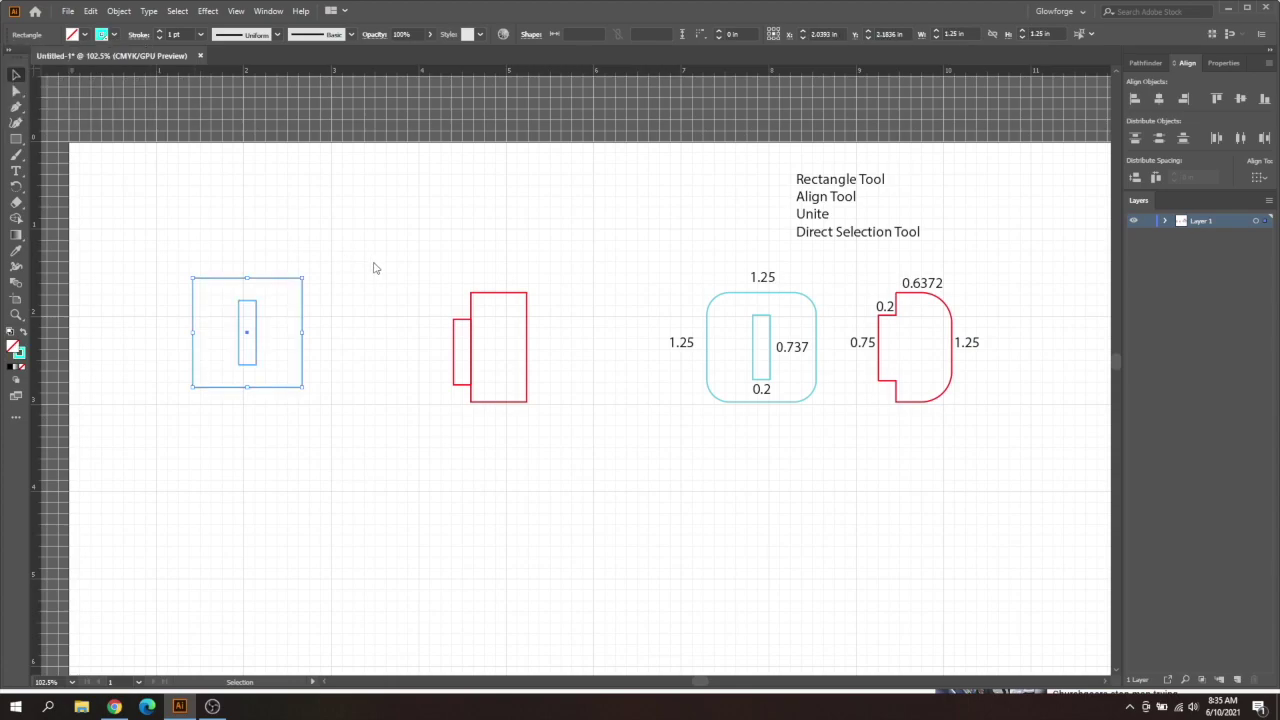
pyautogui.click(391, 309)
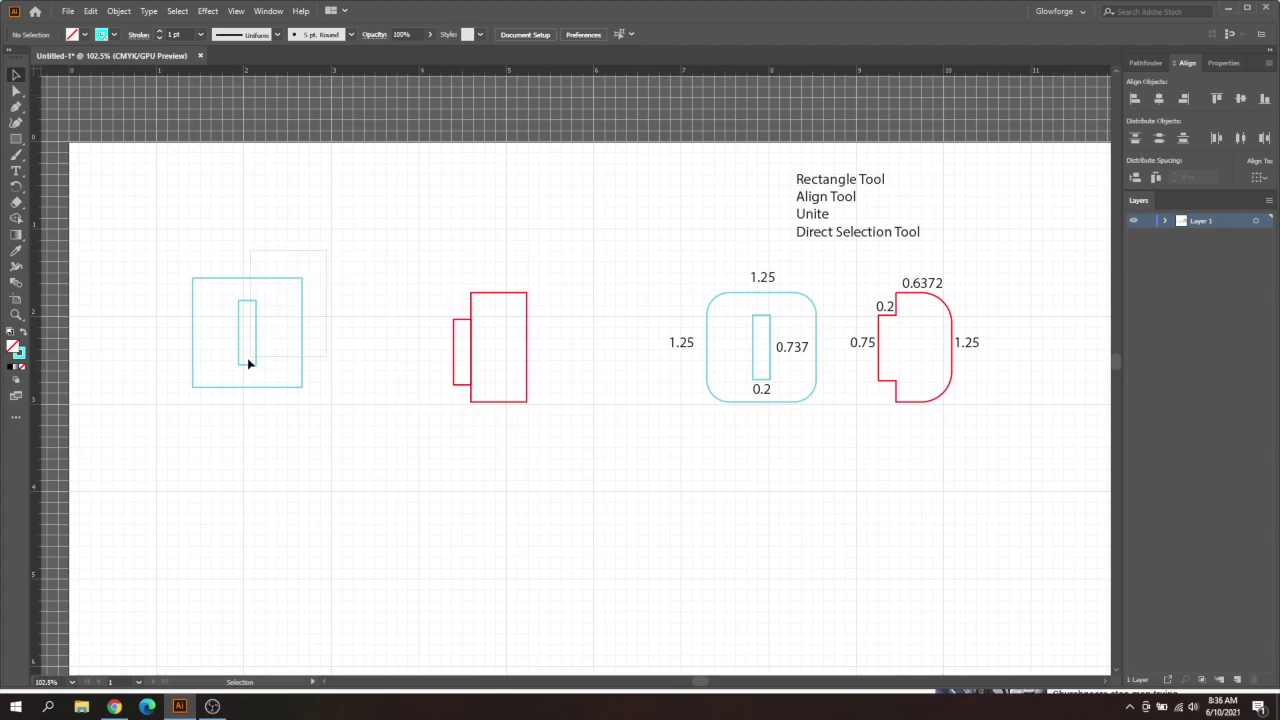
pyautogui.click(228, 385)
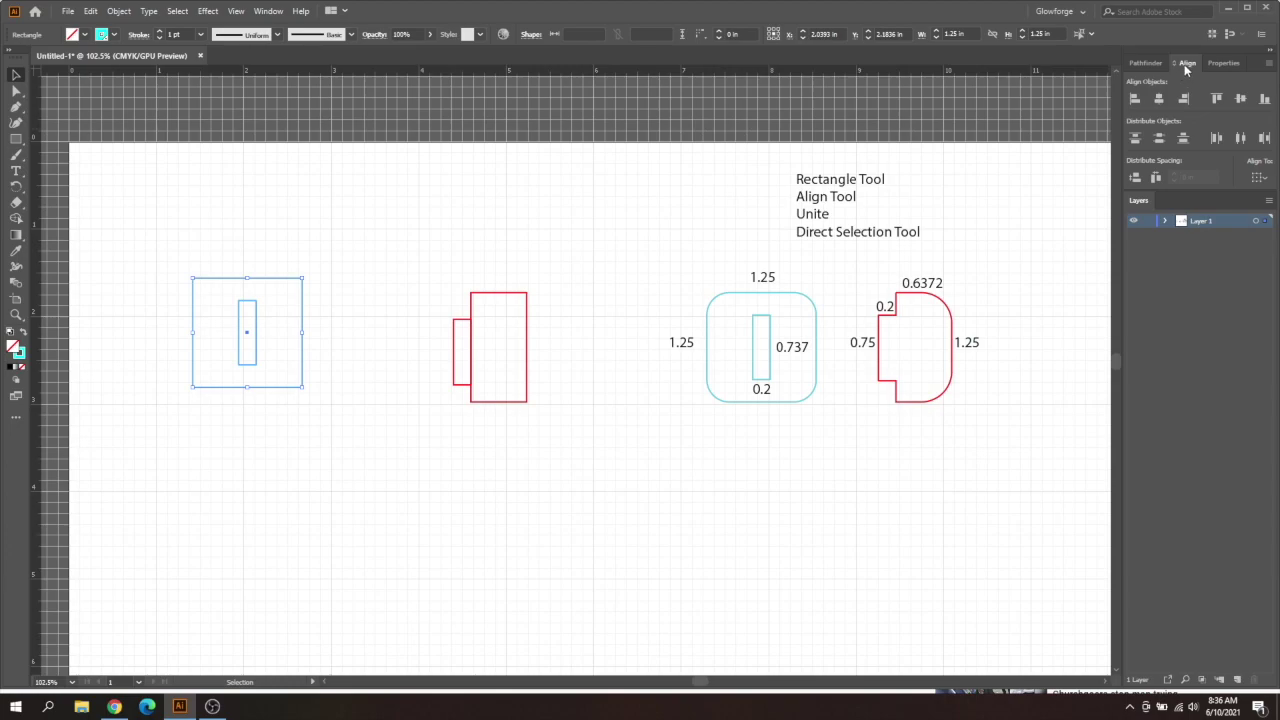
# Step: Vertically centre the two red rectangles of the tab piece on each other
pyautogui.click(268, 11)
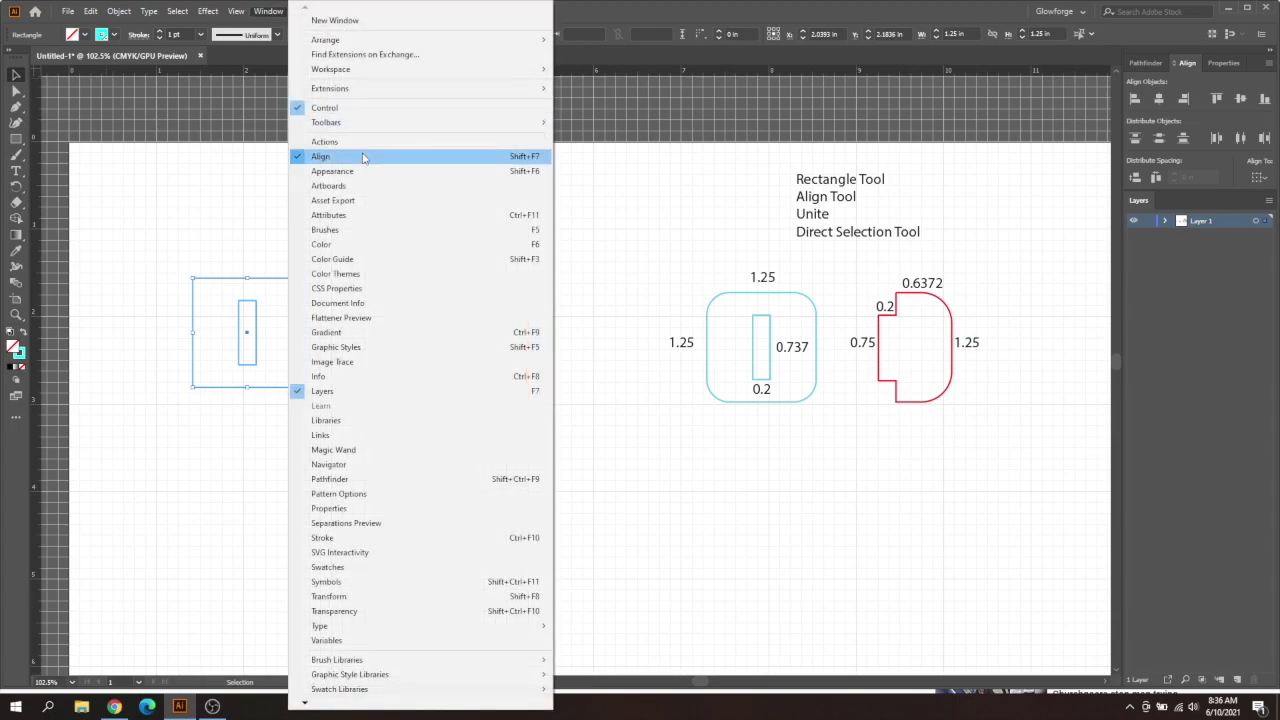
pyautogui.click(986, 149)
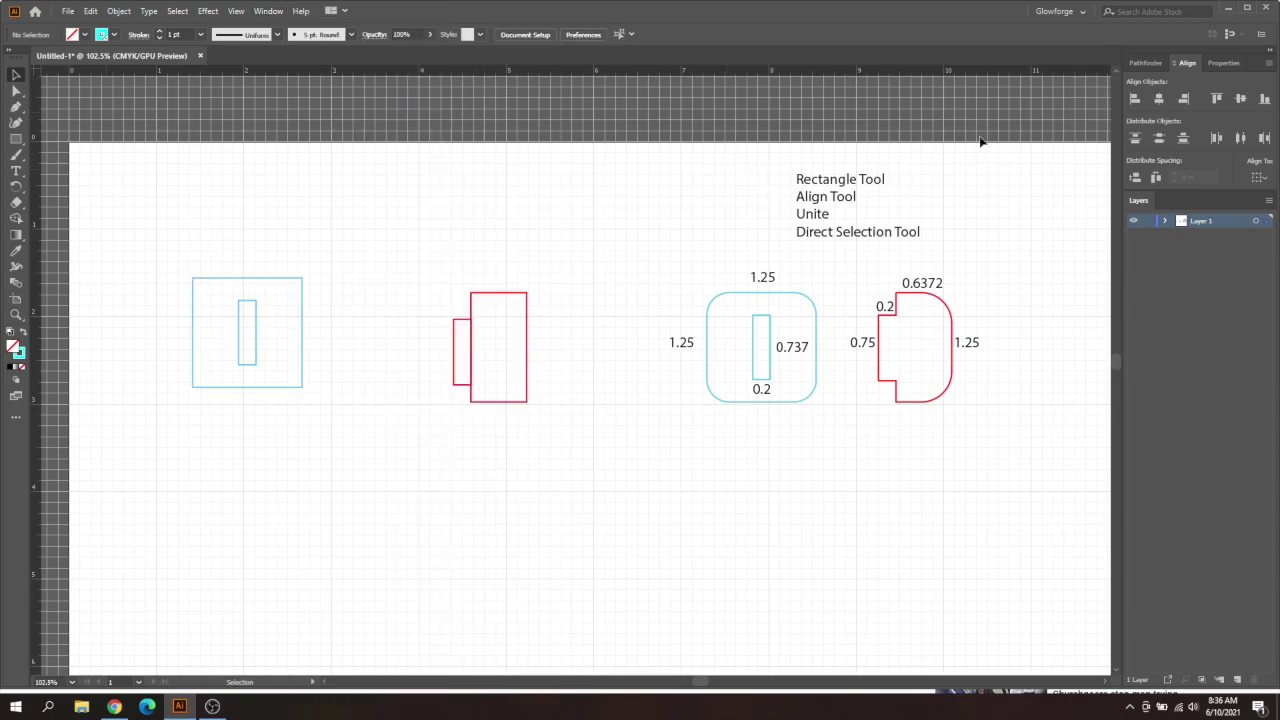
pyautogui.click(239, 351)
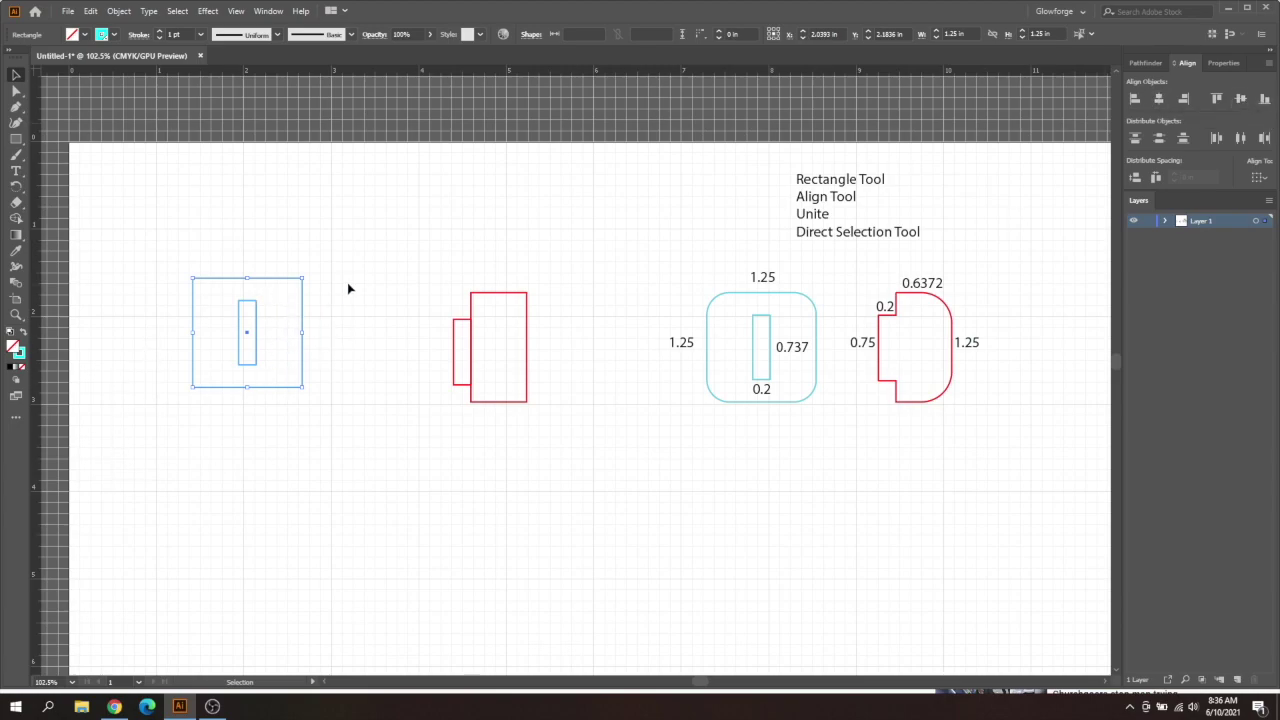
pyautogui.click(263, 349)
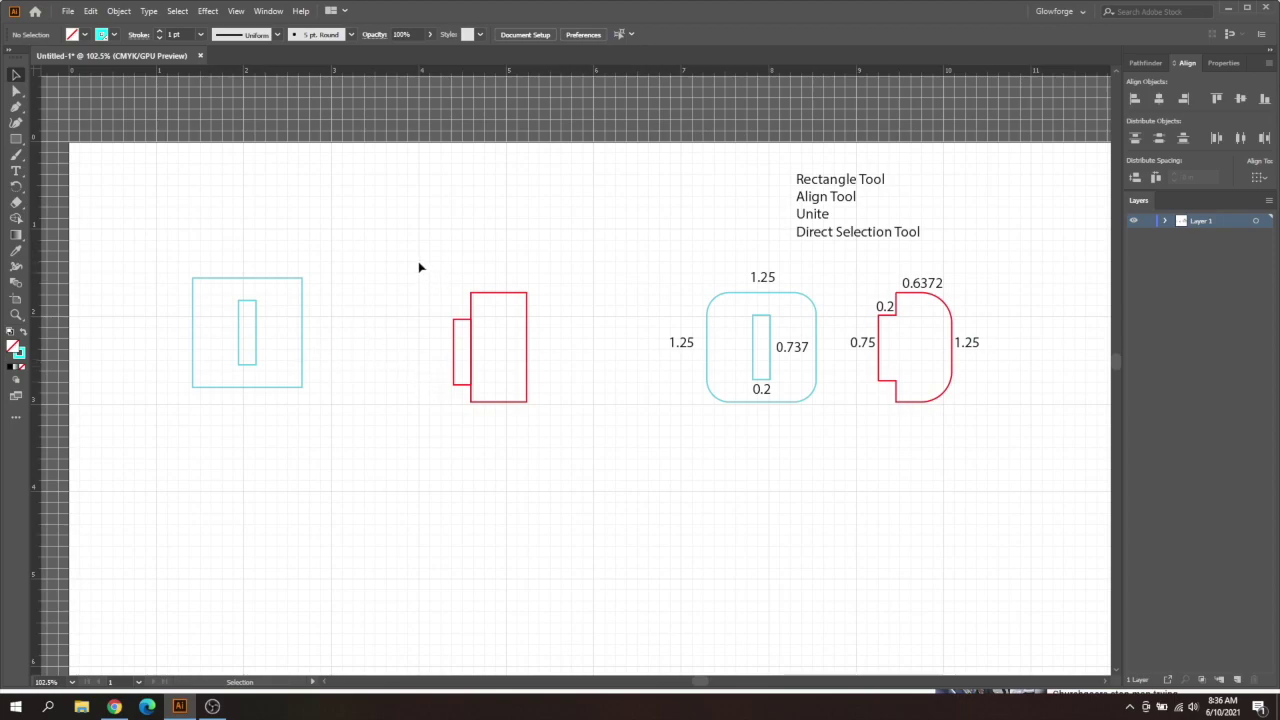
pyautogui.moveTo(418, 265); pyautogui.dragTo(516, 425)
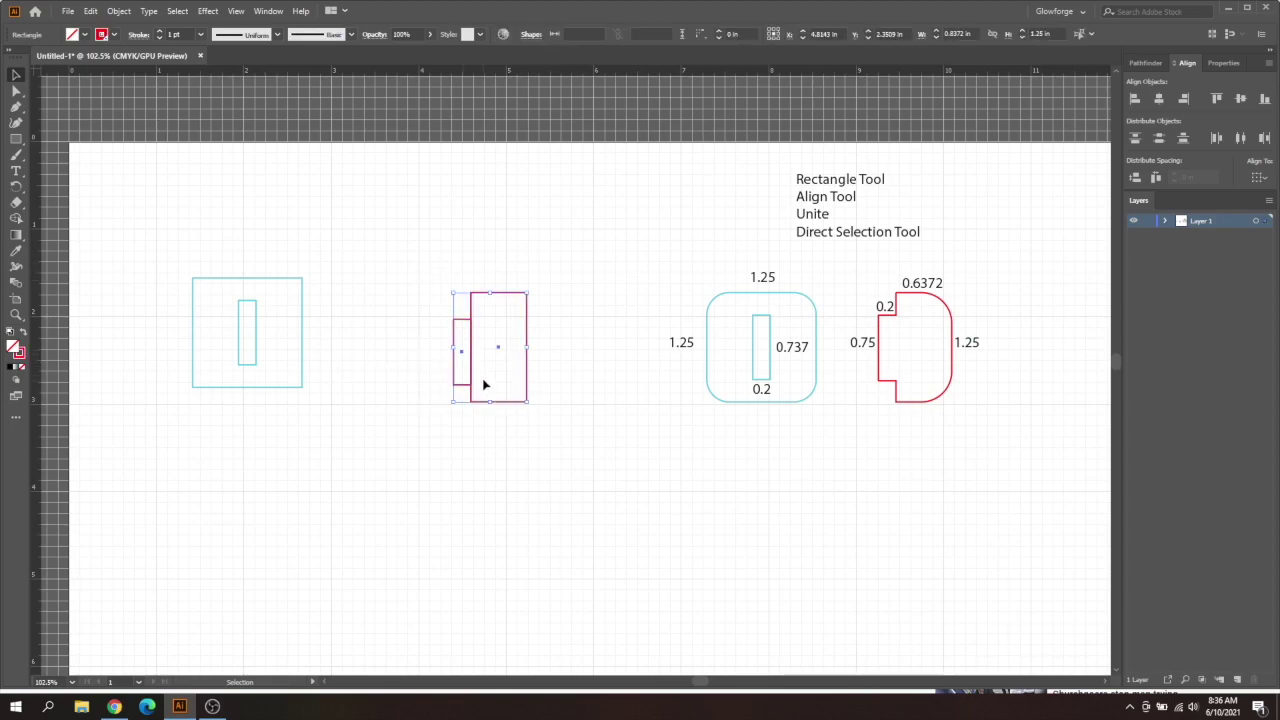
pyautogui.click(1240, 100)
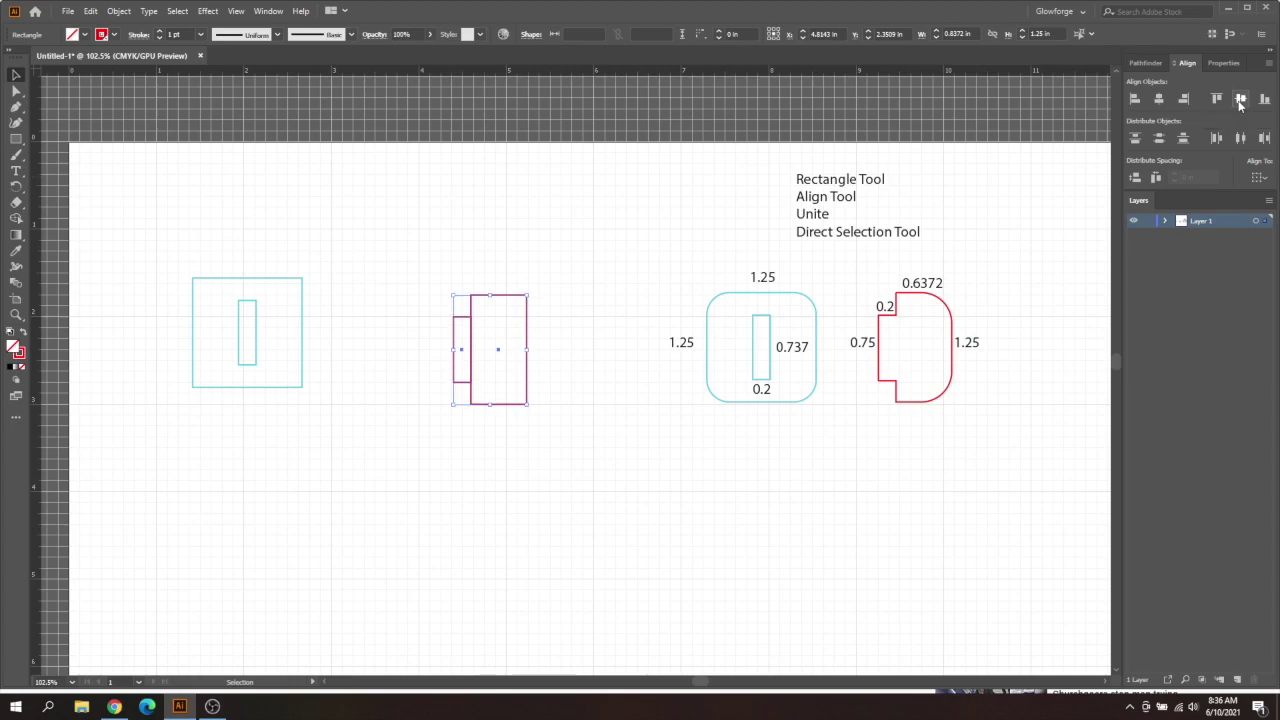
pyautogui.click(579, 393)
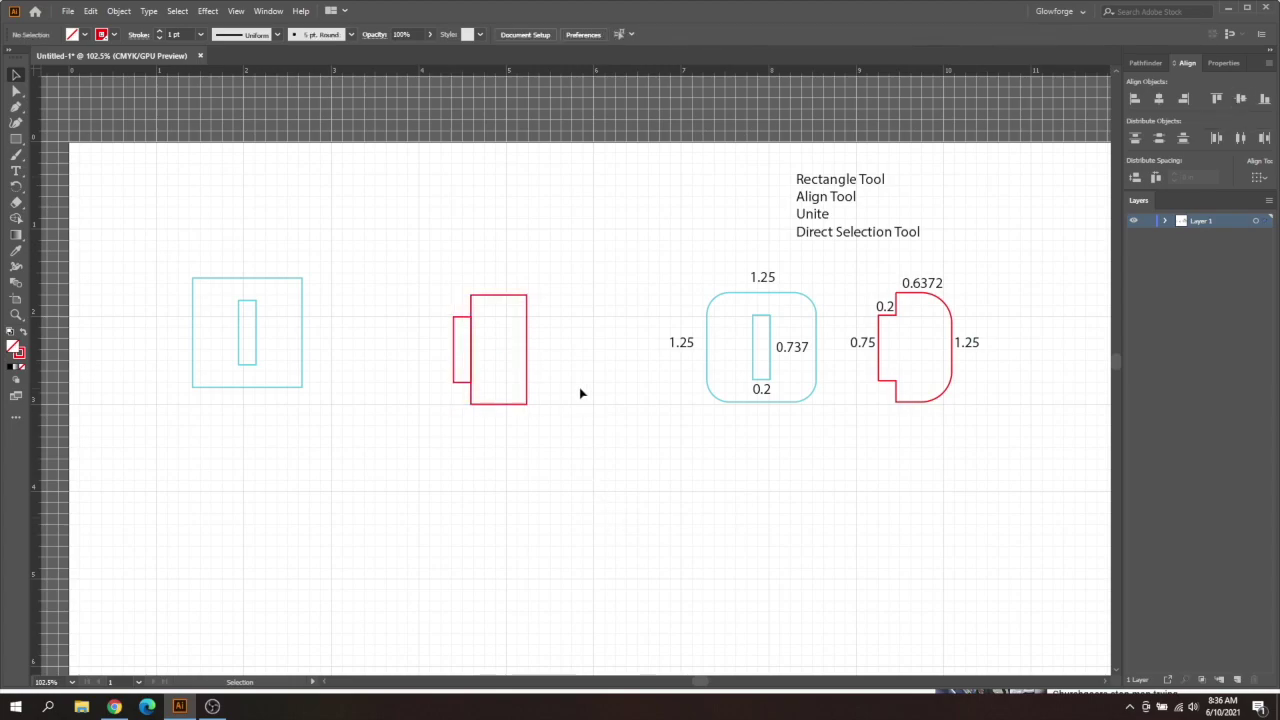
# Step: Nudge the narrow red rectangle slightly left and zoom in on both rectangles
pyautogui.click(454, 372)
pyautogui.press('Left')
pyautogui.press('Left')
pyautogui.press('Left')
pyautogui.press('Left')
pyautogui.press('Left')
pyautogui.press('Left')
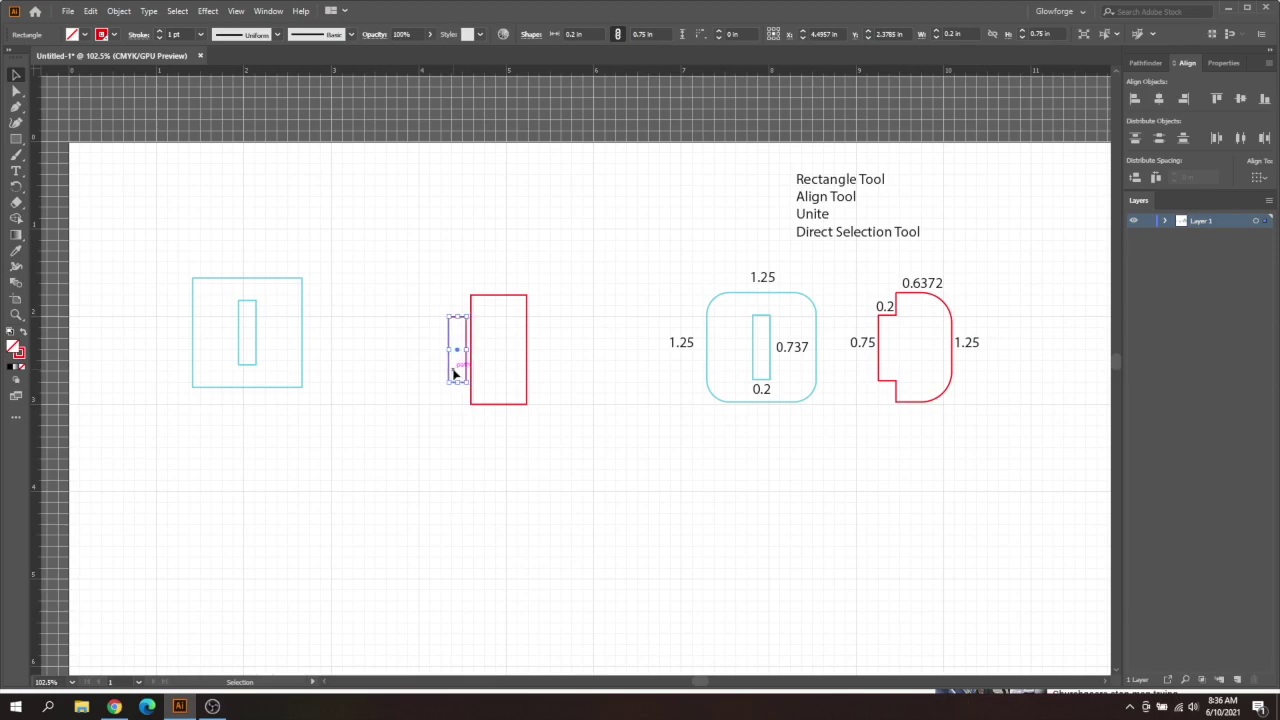
pyautogui.click(558, 320)
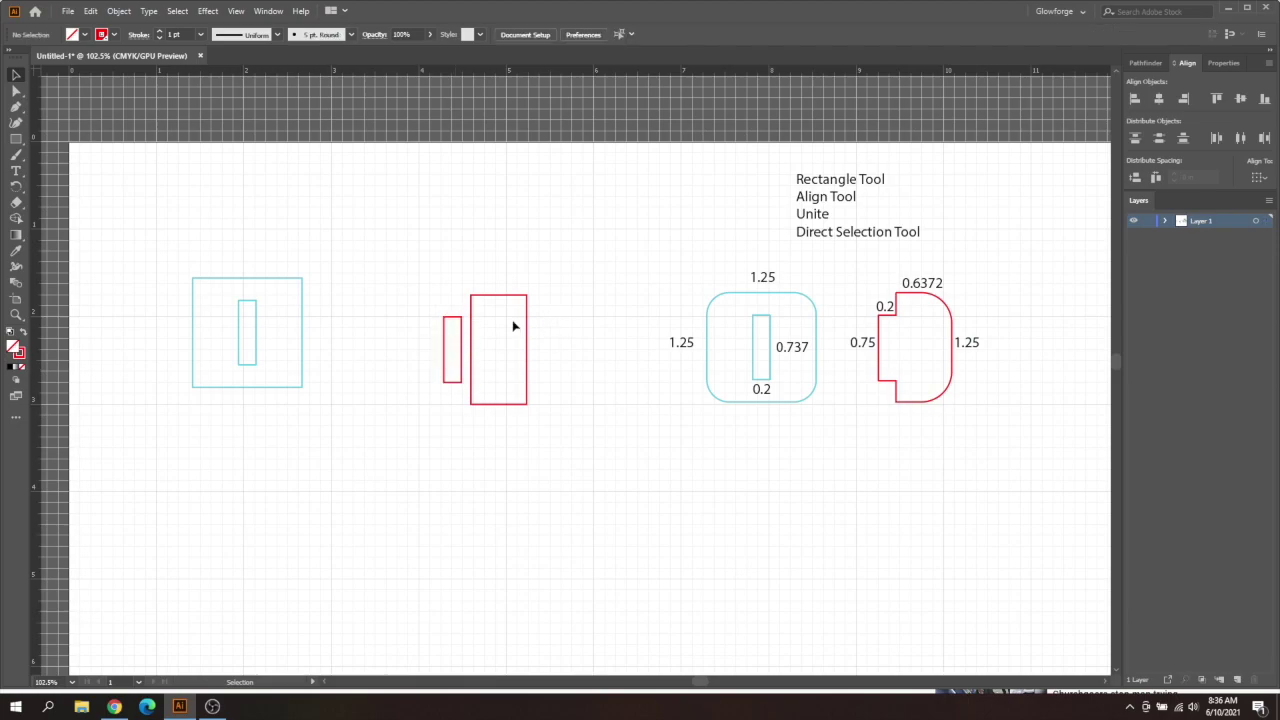
pyautogui.click(17, 315)
pyautogui.moveTo(474, 361); pyautogui.dragTo(724, 485)
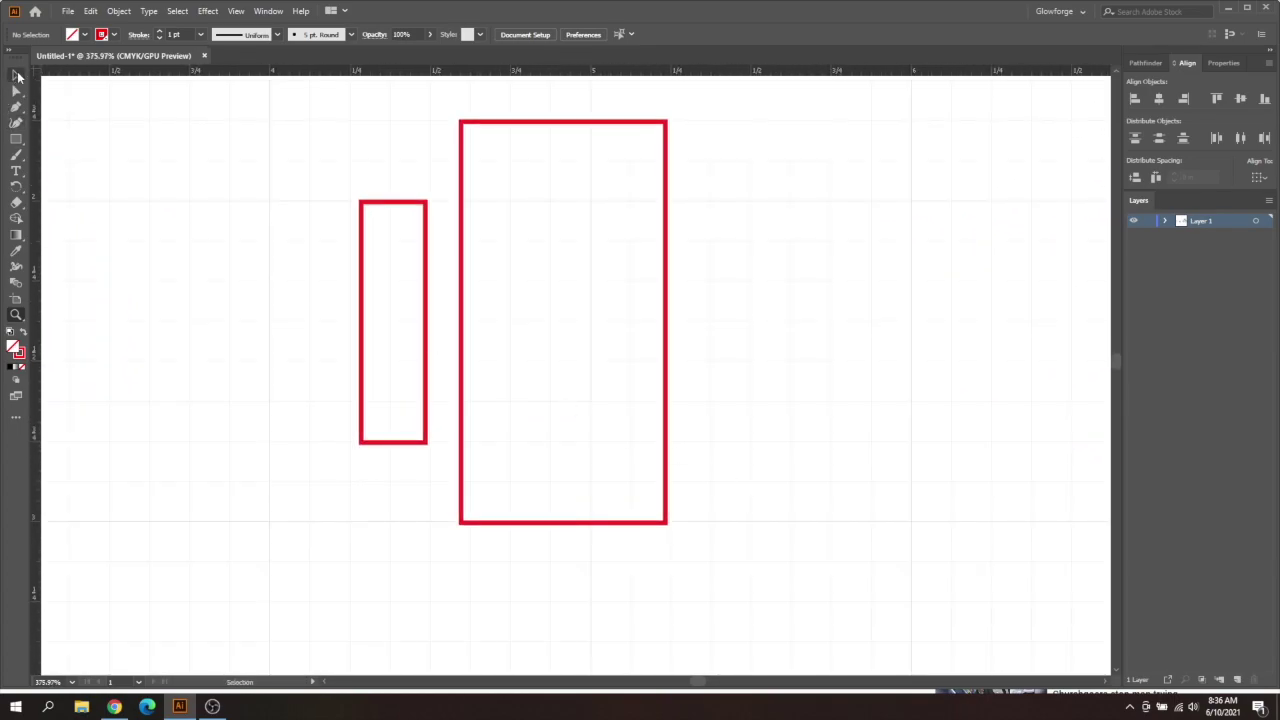
pyautogui.click(16, 75)
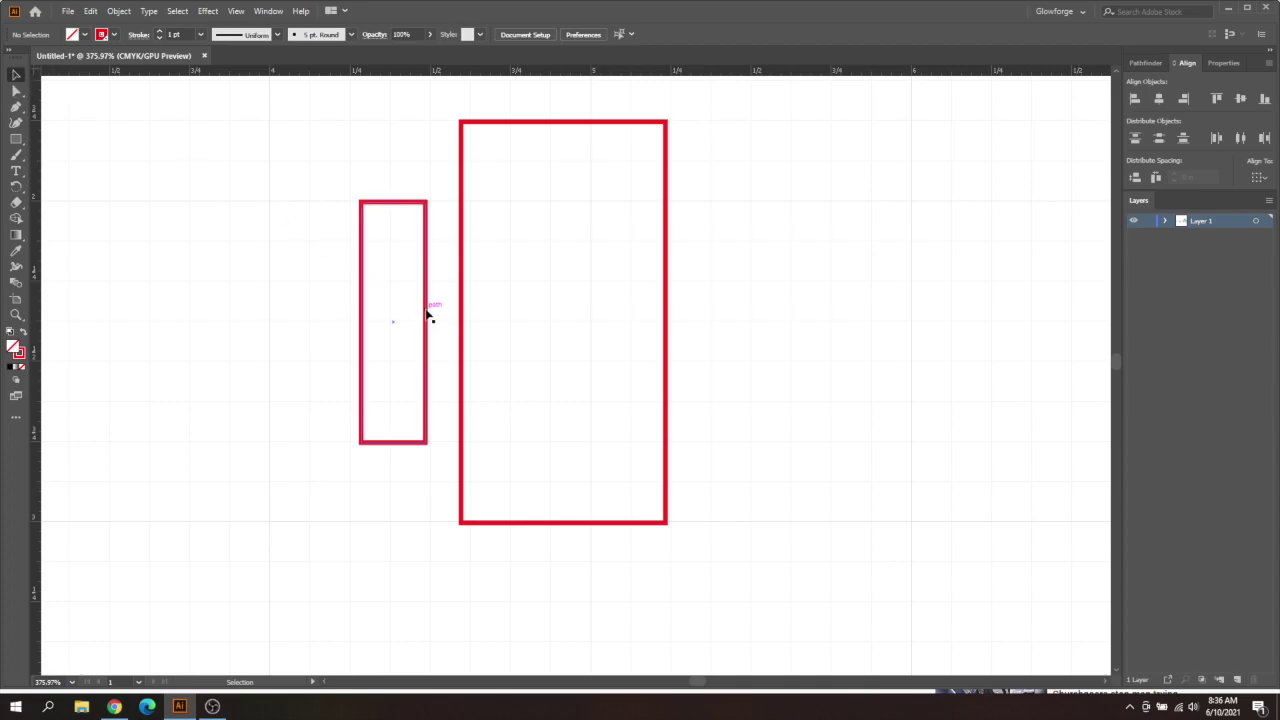
# Step: Drag the narrow rectangle right until it snaps flush to the tall rectangle's left edge
pyautogui.moveTo(427, 314); pyautogui.dragTo(464, 316)
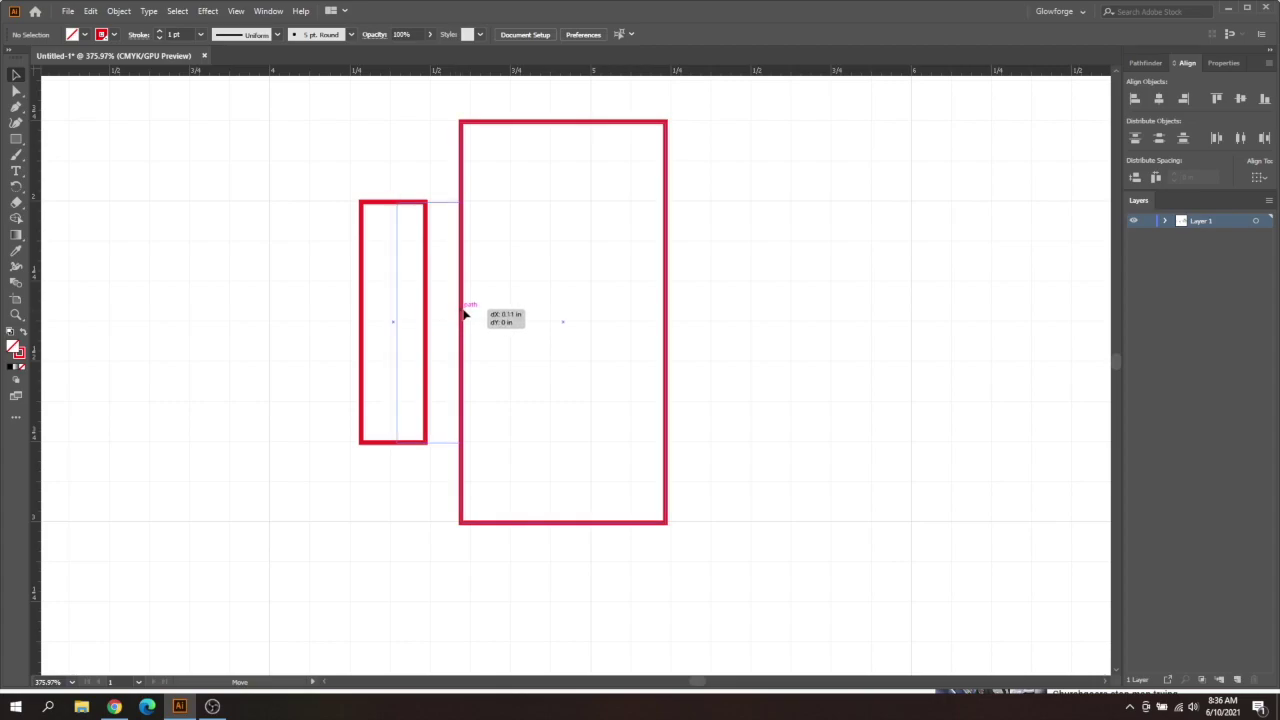
pyautogui.moveTo(464, 316); pyautogui.dragTo(464, 316)
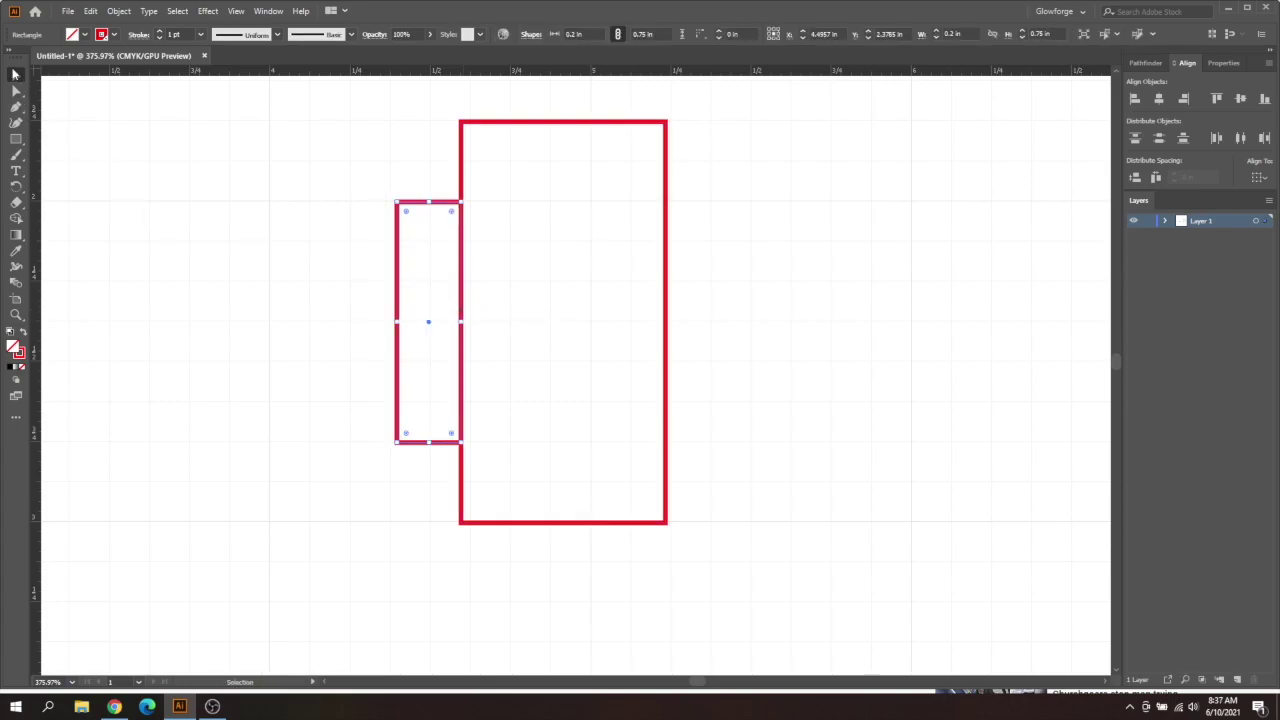
pyautogui.click(204, 215)
pyautogui.click(15, 314)
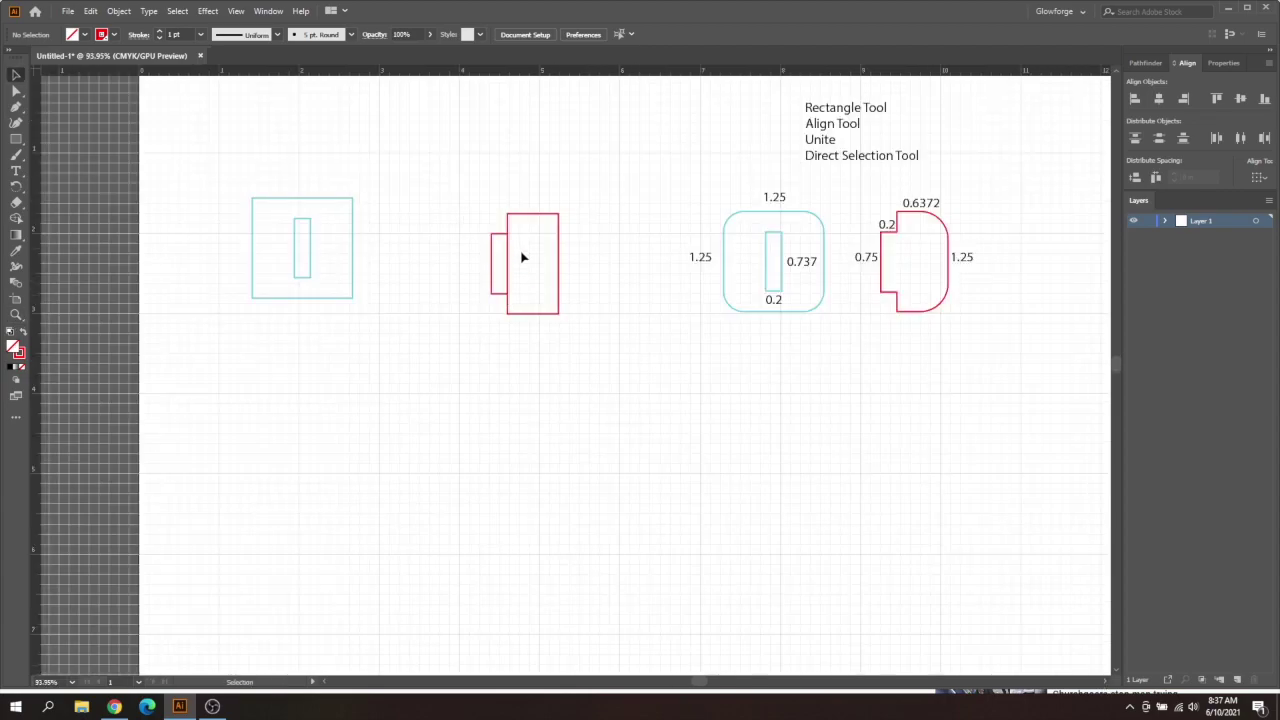
# Step: Select both red rectangles and show the Pathfinder shape modes
pyautogui.moveTo(566, 180); pyautogui.dragTo(486, 286)
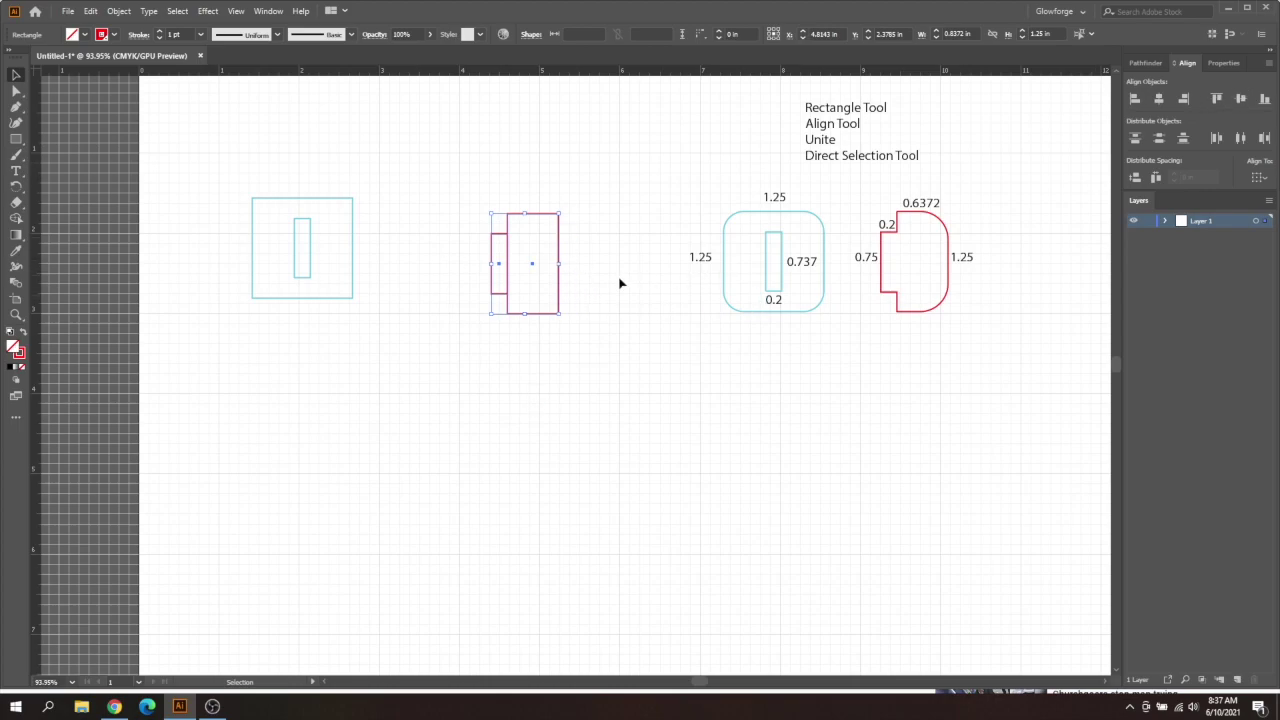
pyautogui.click(591, 260)
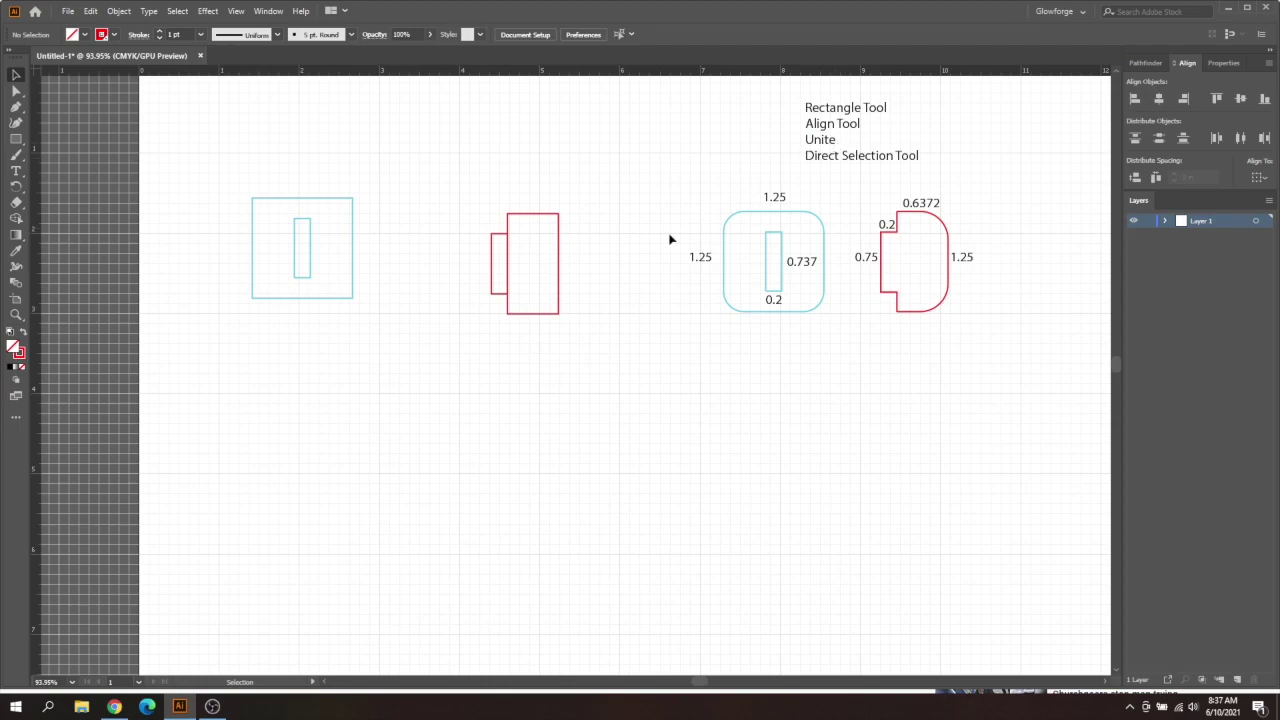
pyautogui.moveTo(612, 200); pyautogui.dragTo(488, 305)
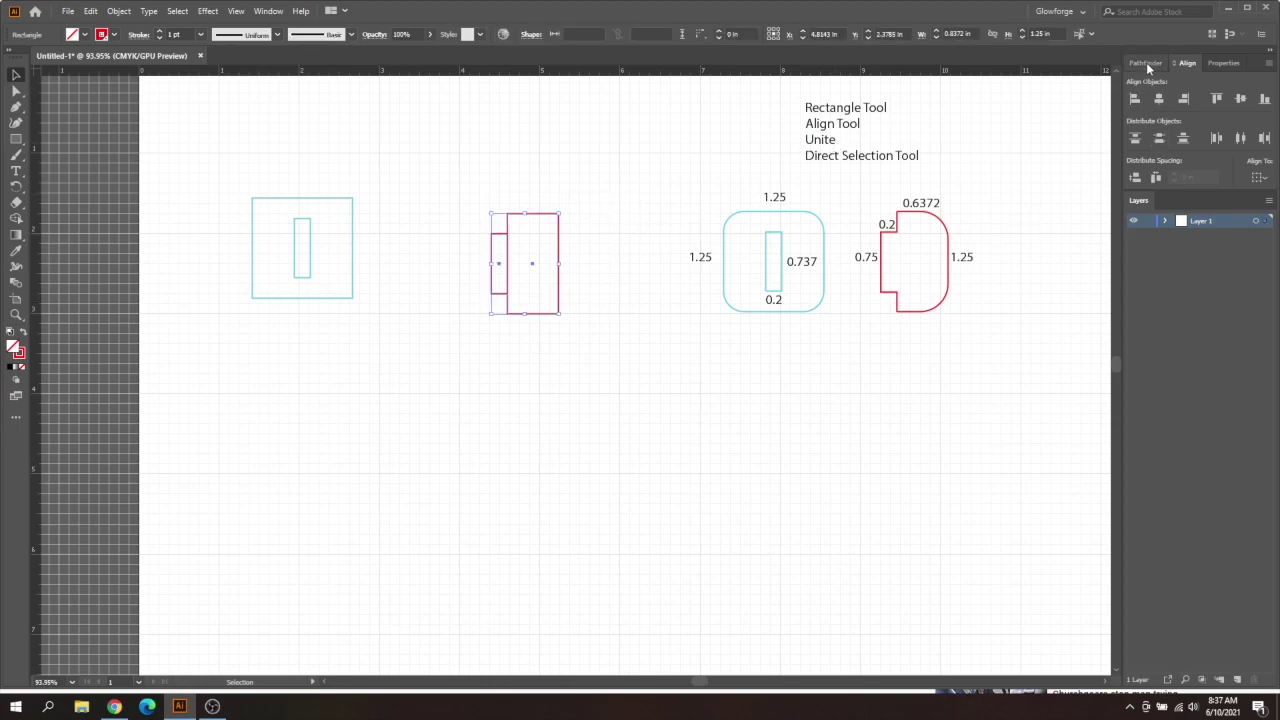
pyautogui.click(1147, 64)
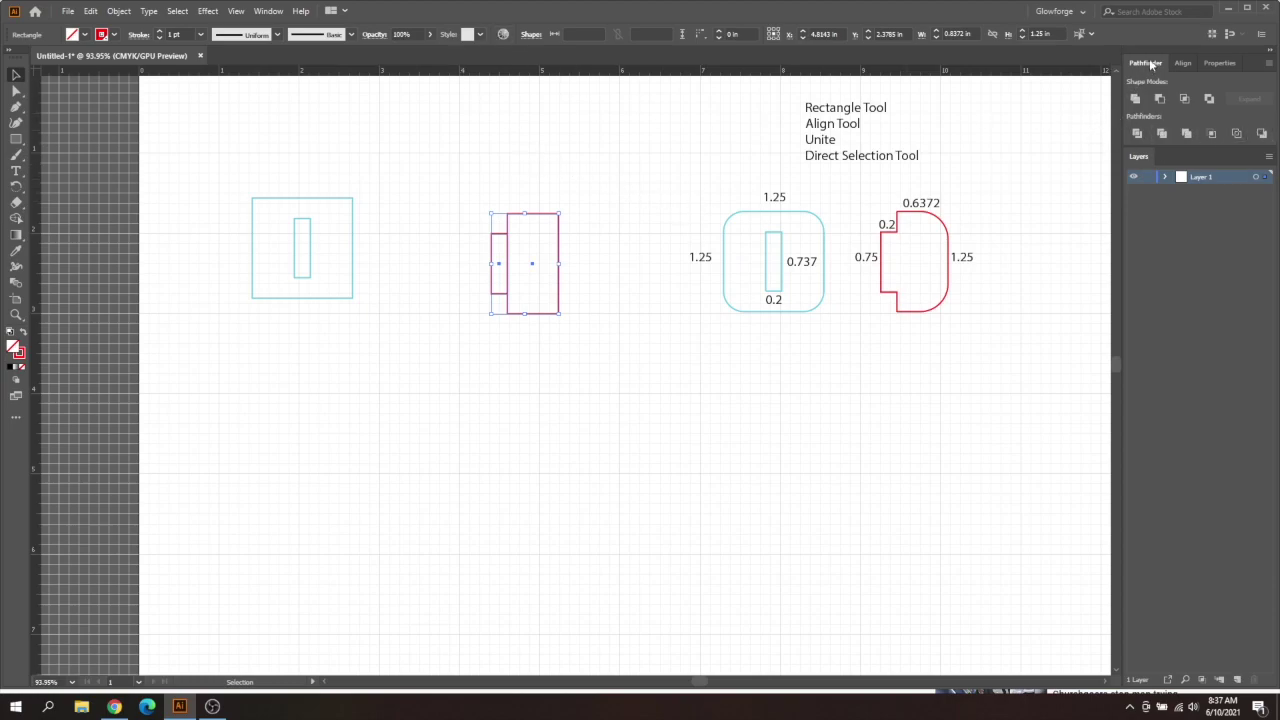
pyautogui.click(267, 11)
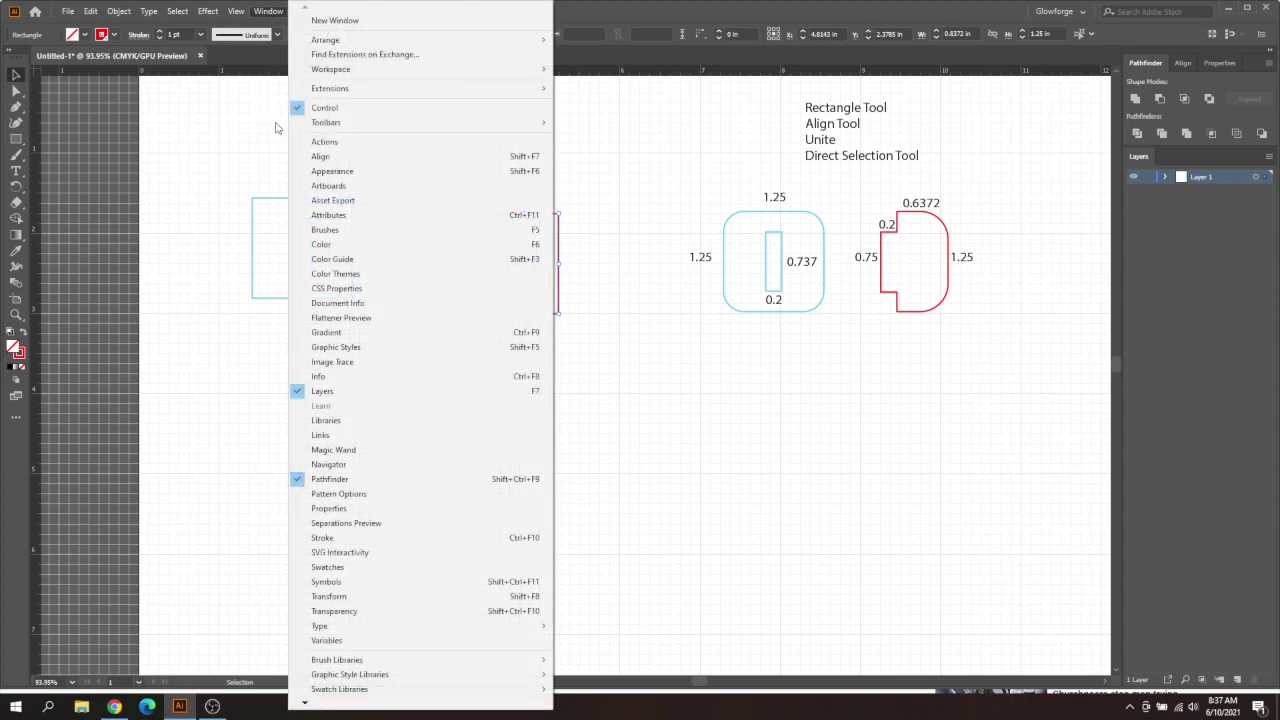
pyautogui.click(737, 449)
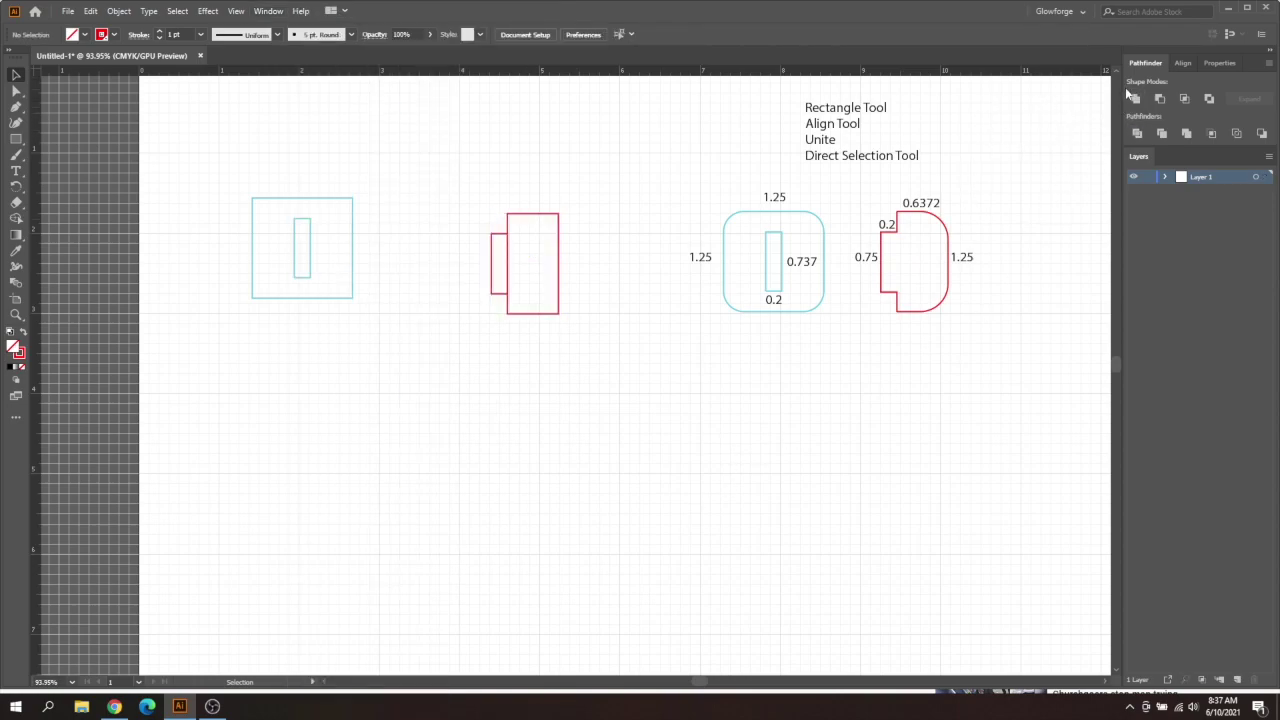
# Step: Unite both red rectangles into one 0.8372 by 1.25 in notched tab path
pyautogui.moveTo(576, 186); pyautogui.dragTo(484, 308)
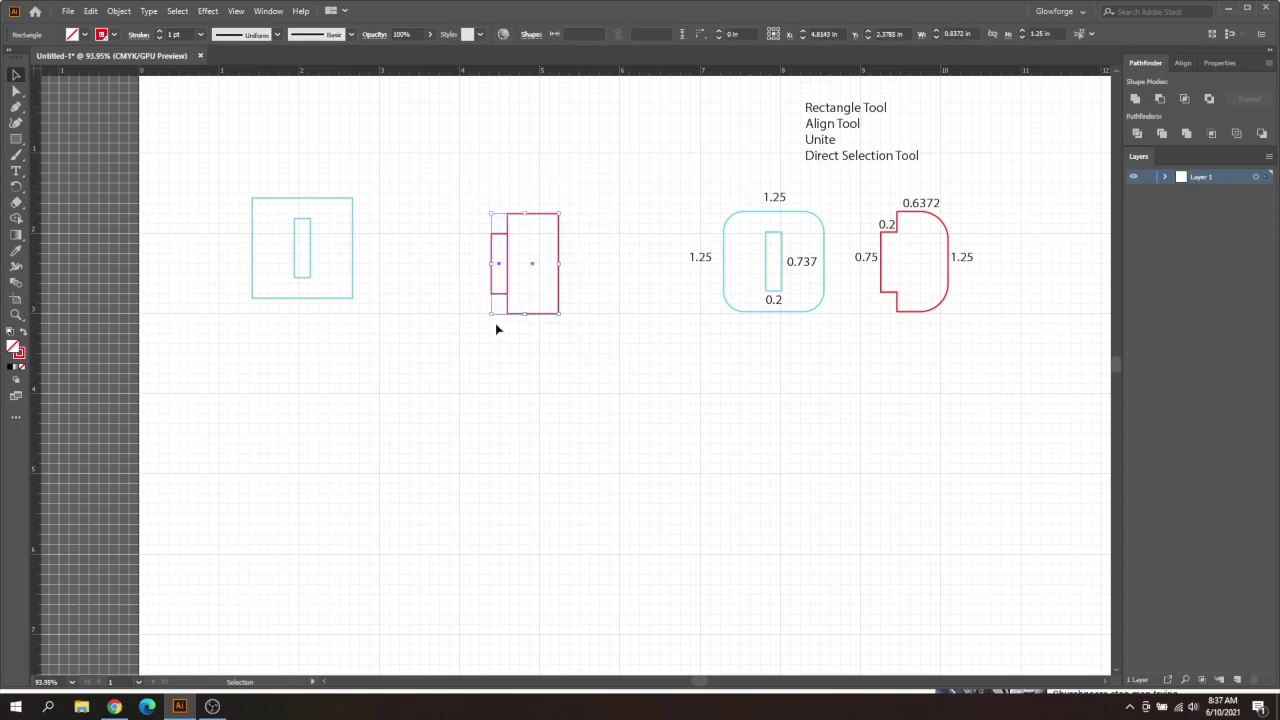
pyautogui.click(1135, 100)
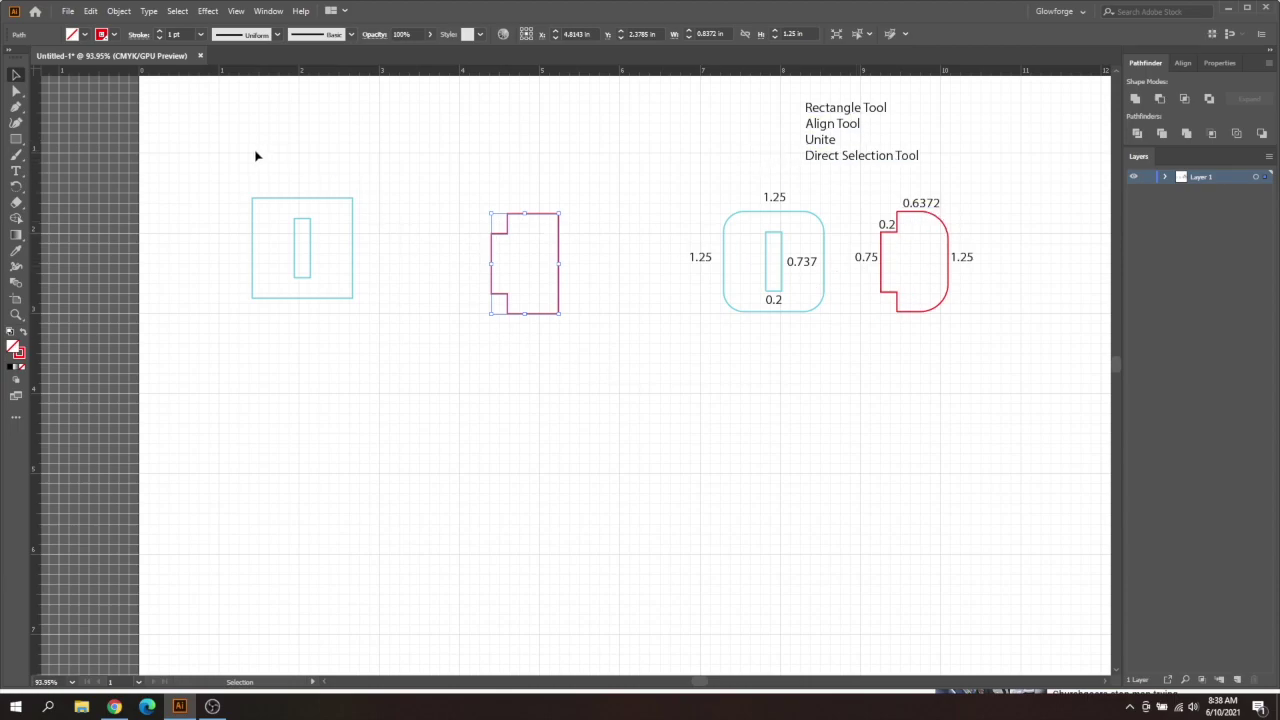
# Step: Round the tab's two right-hand corners to about 0.32 in
pyautogui.click(15, 91)
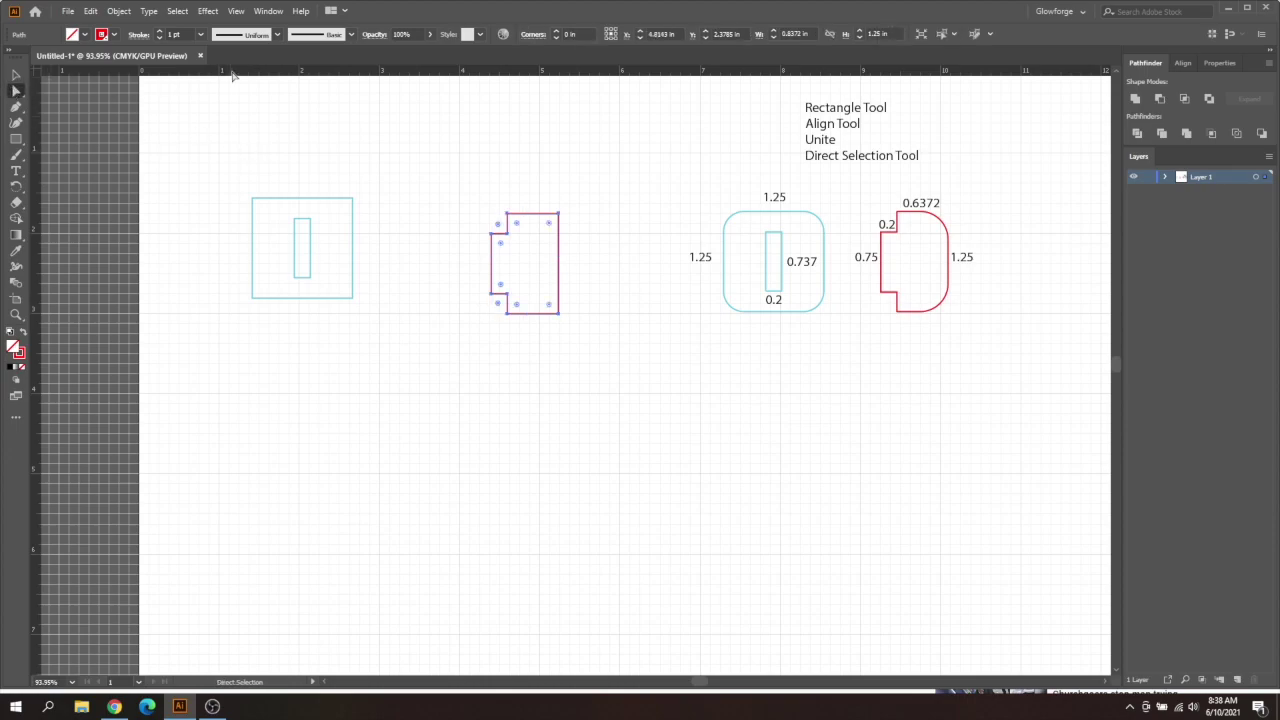
pyautogui.click(559, 214)
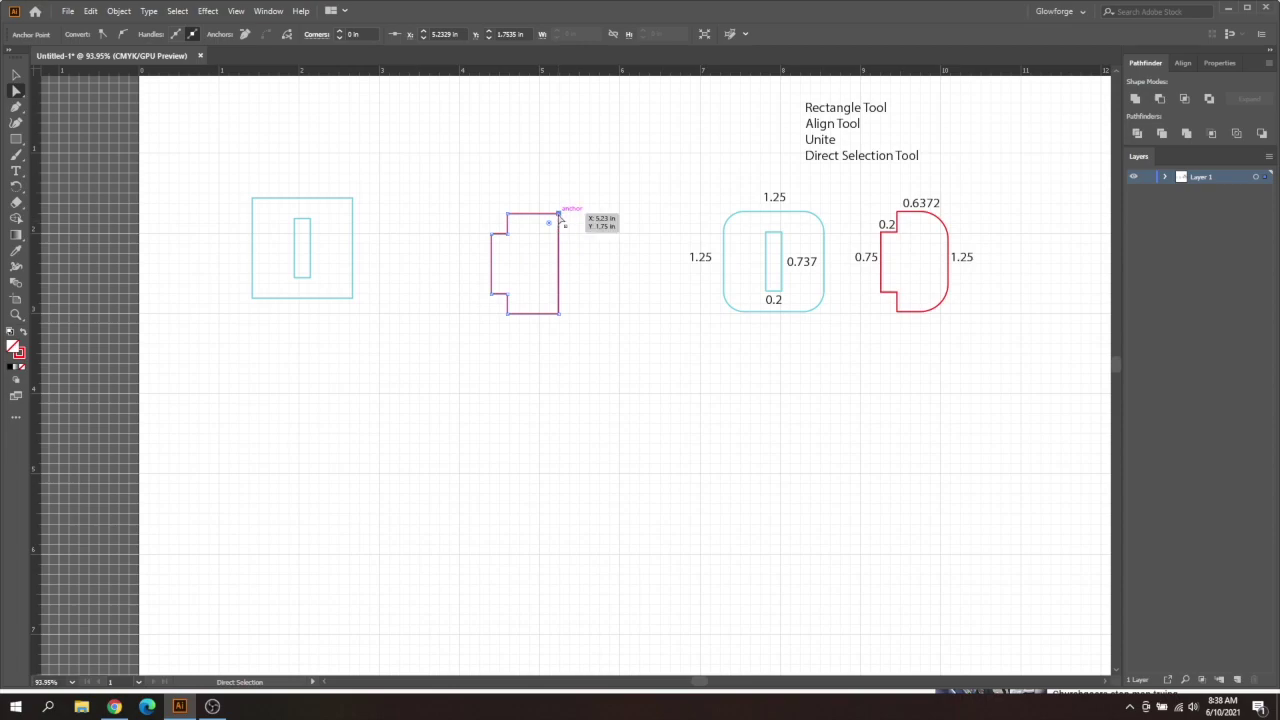
pyautogui.click(558, 314)
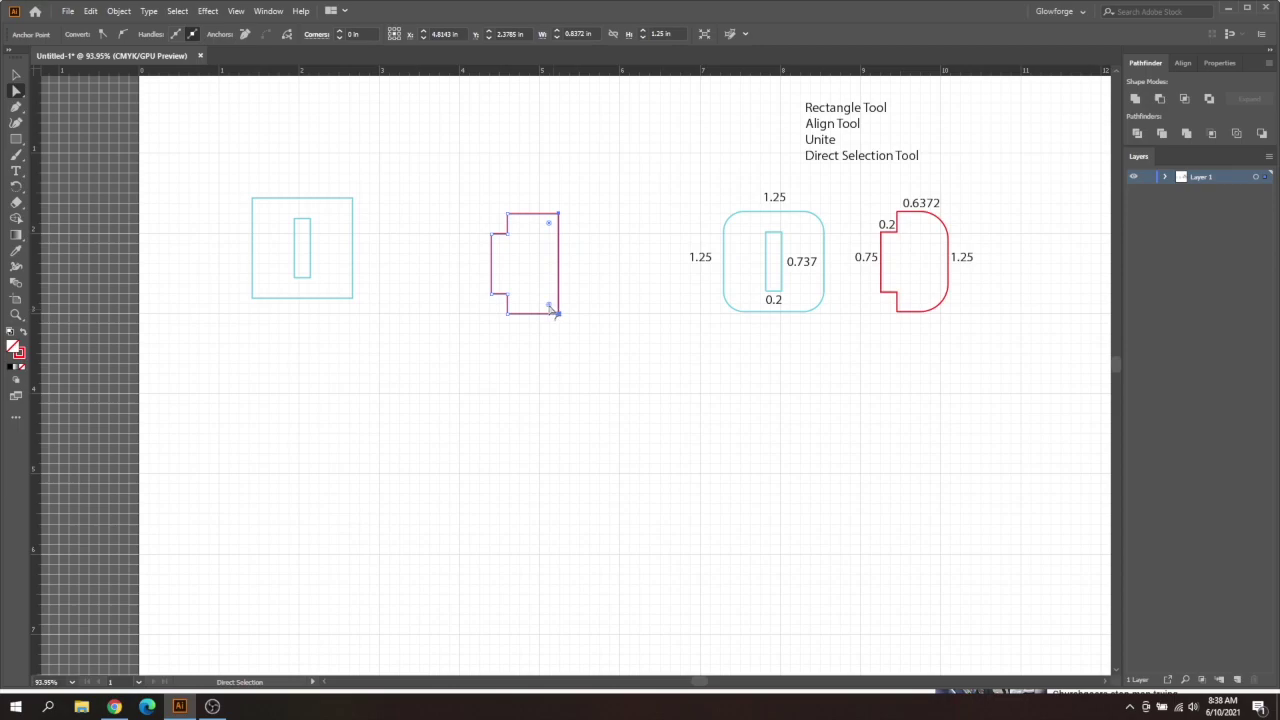
pyautogui.click(558, 214)
pyautogui.moveTo(548, 225)
pyautogui.mouseDown()
pyautogui.moveTo(508, 246)
pyautogui.moveTo(537, 237)
pyautogui.mouseUp()
pyautogui.moveTo(540, 241)
pyautogui.mouseDown()
pyautogui.moveTo(550, 223)
pyautogui.moveTo(538, 236)
pyautogui.mouseUp()
# Step: Round all four corners of the light-blue square to a 0.25 in radius
pyautogui.click(299, 199)
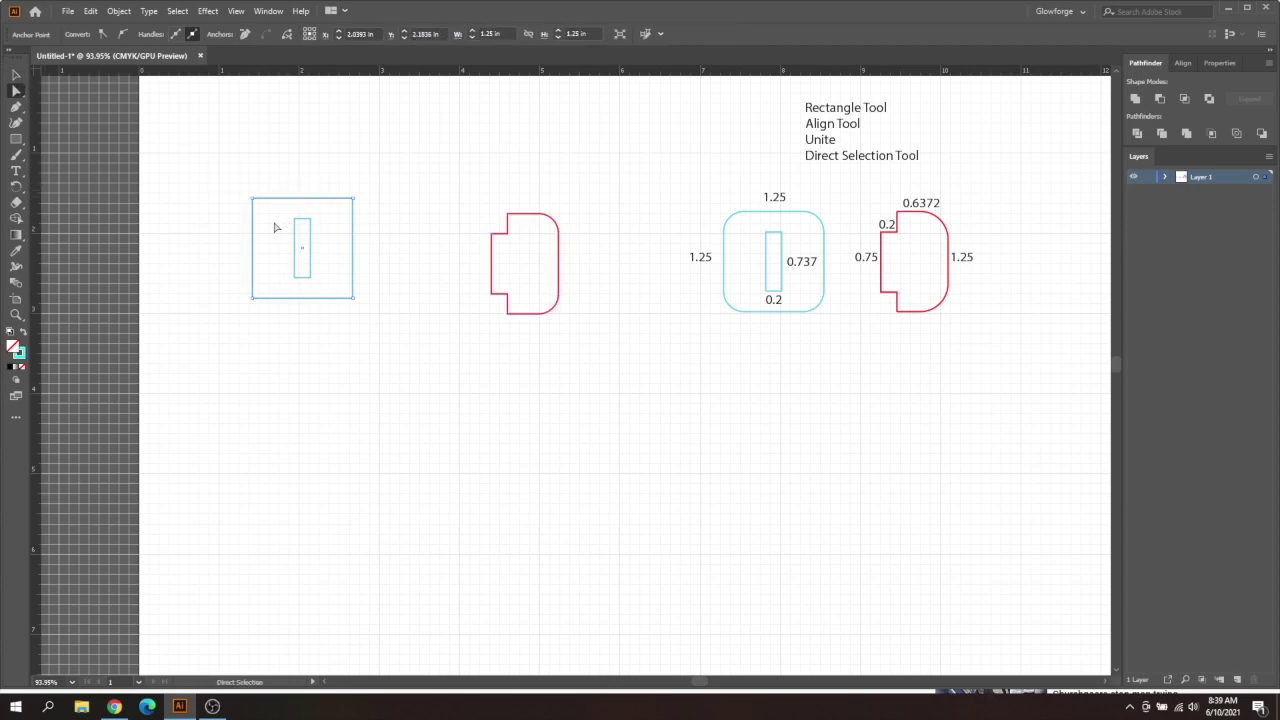
pyautogui.click(254, 201)
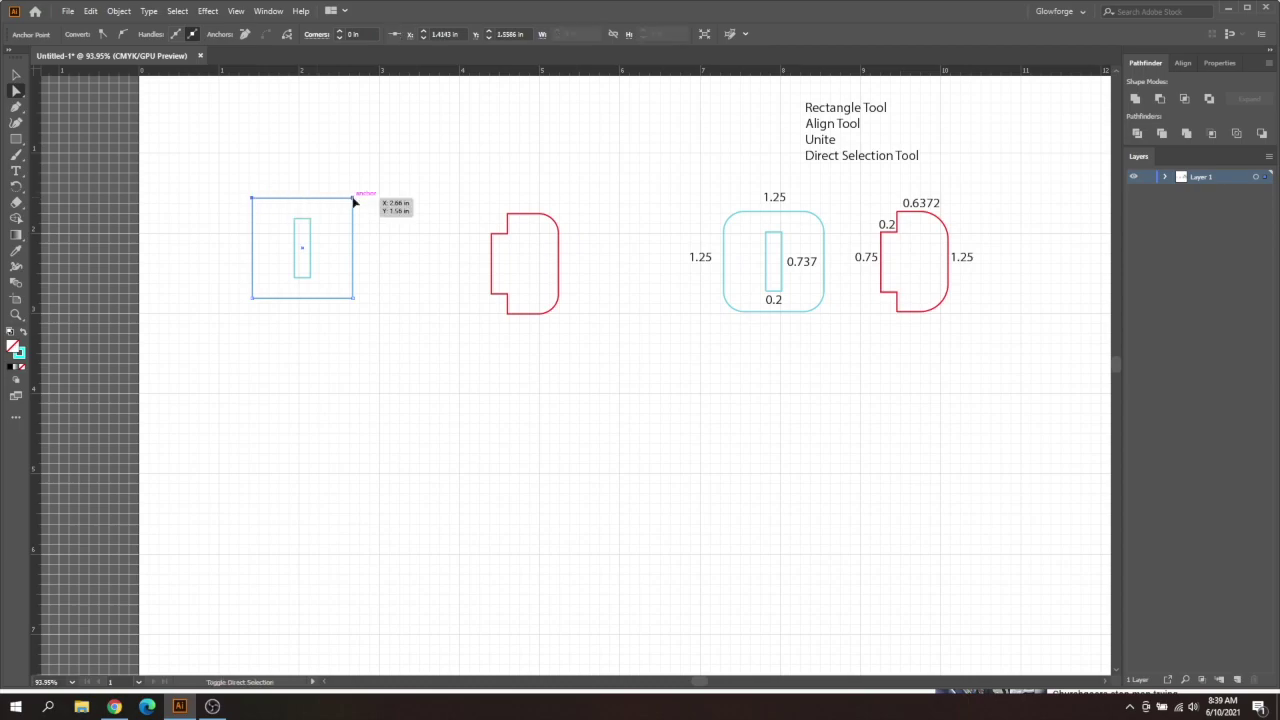
pyautogui.keyDown('shift'); pyautogui.click(353, 200); pyautogui.keyUp('shift')
pyautogui.keyDown('shift'); pyautogui.click(353, 298); pyautogui.keyUp('shift')
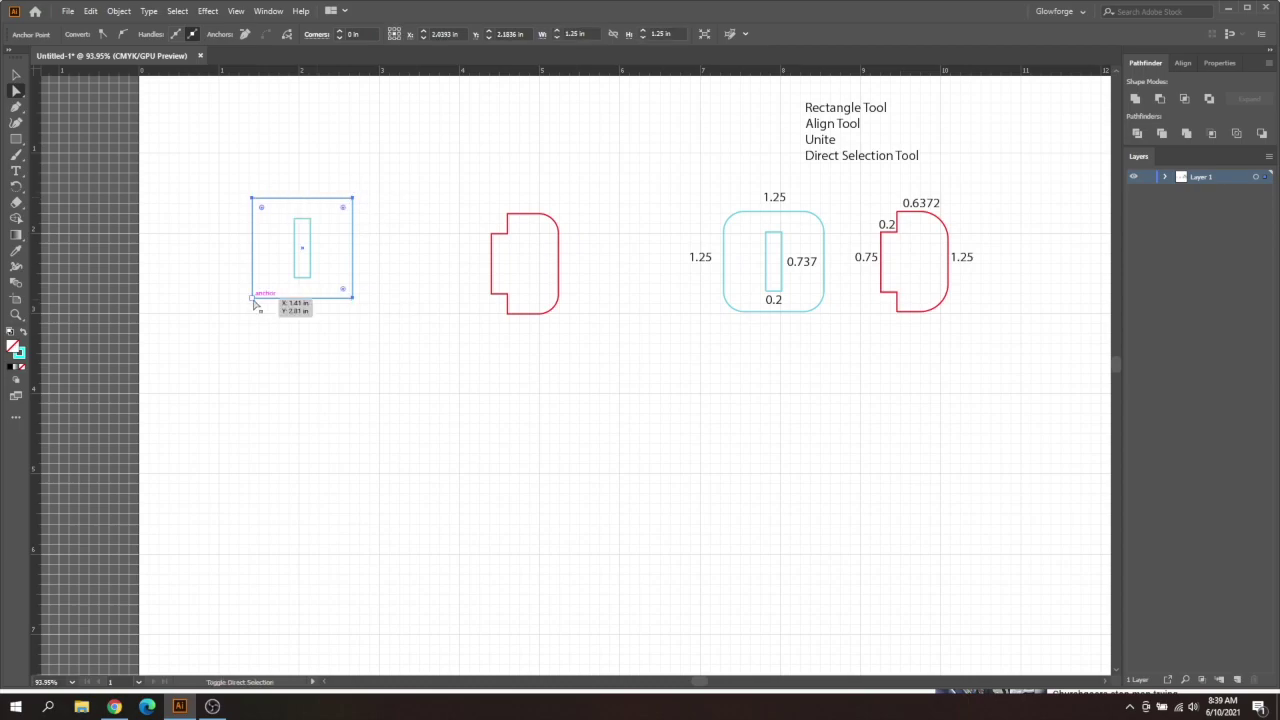
pyautogui.keyDown('shift'); pyautogui.click(253, 298); pyautogui.keyUp('shift')
pyautogui.moveTo(267, 288); pyautogui.dragTo(271, 281)
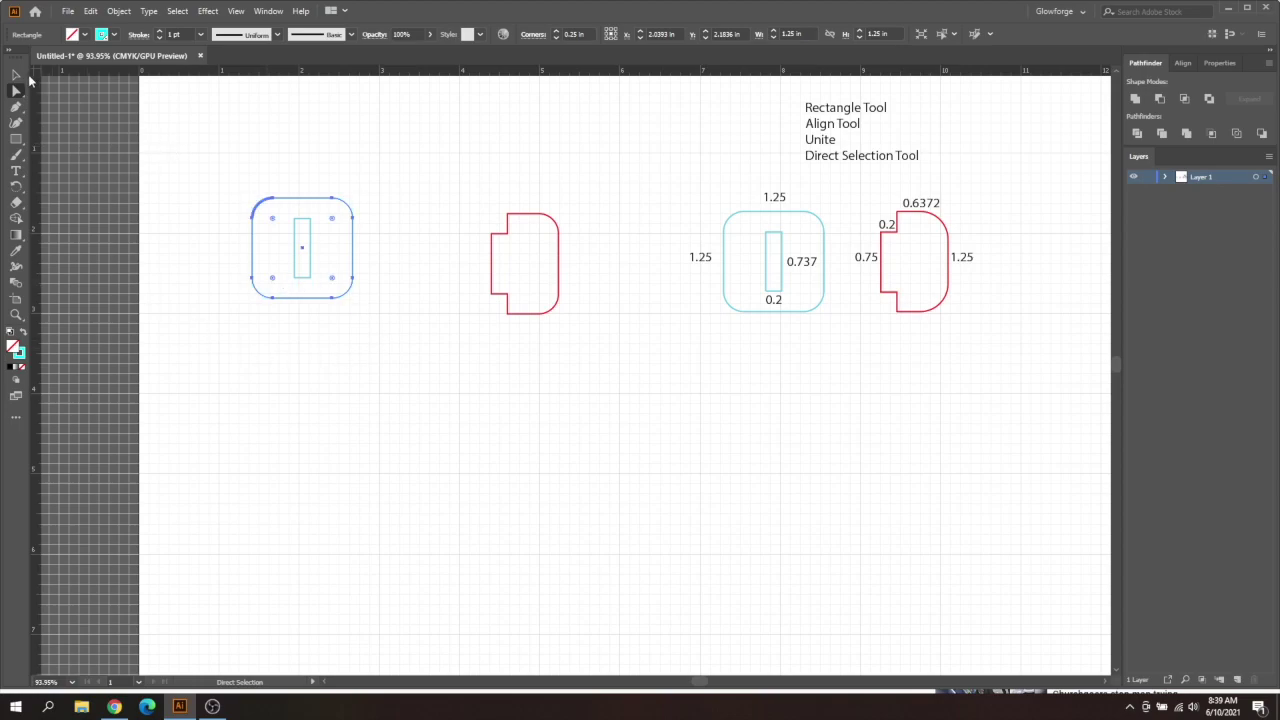
pyautogui.click(17, 75)
pyautogui.click(225, 198)
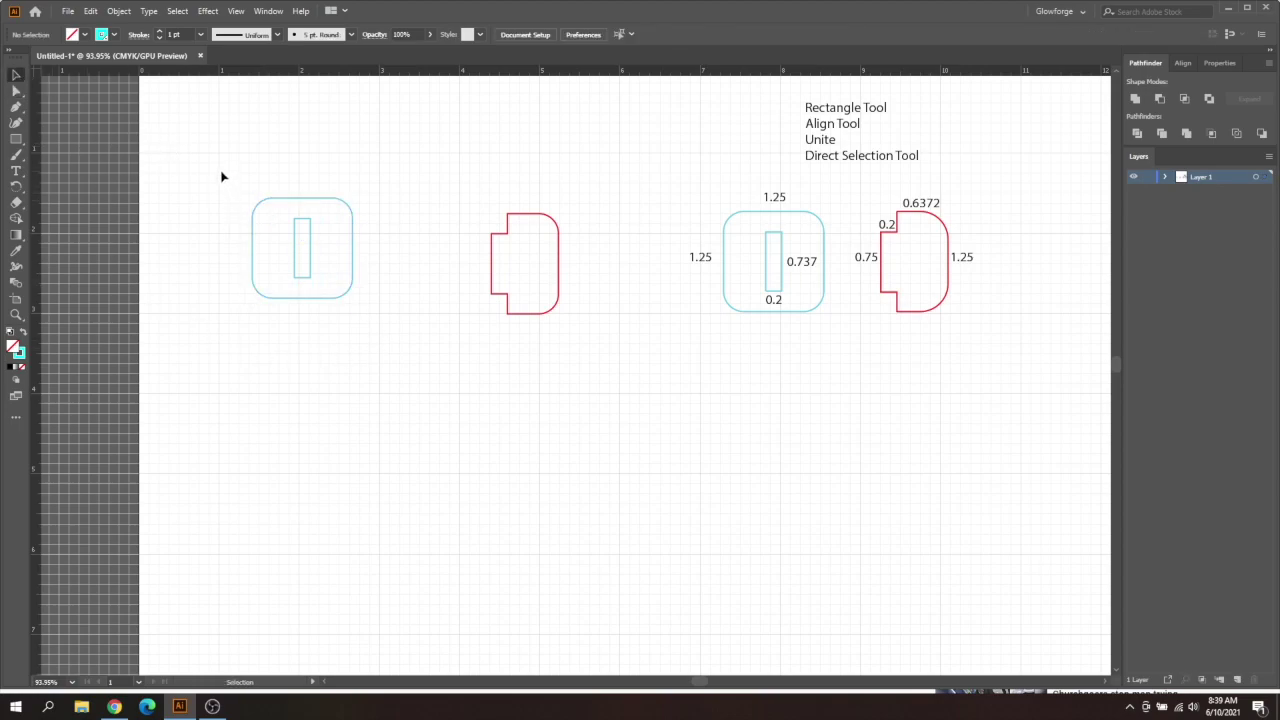
# Step: Select the rounded square and its slot together, undoing an accidental move of the square
pyautogui.moveTo(241, 199); pyautogui.dragTo(352, 268)
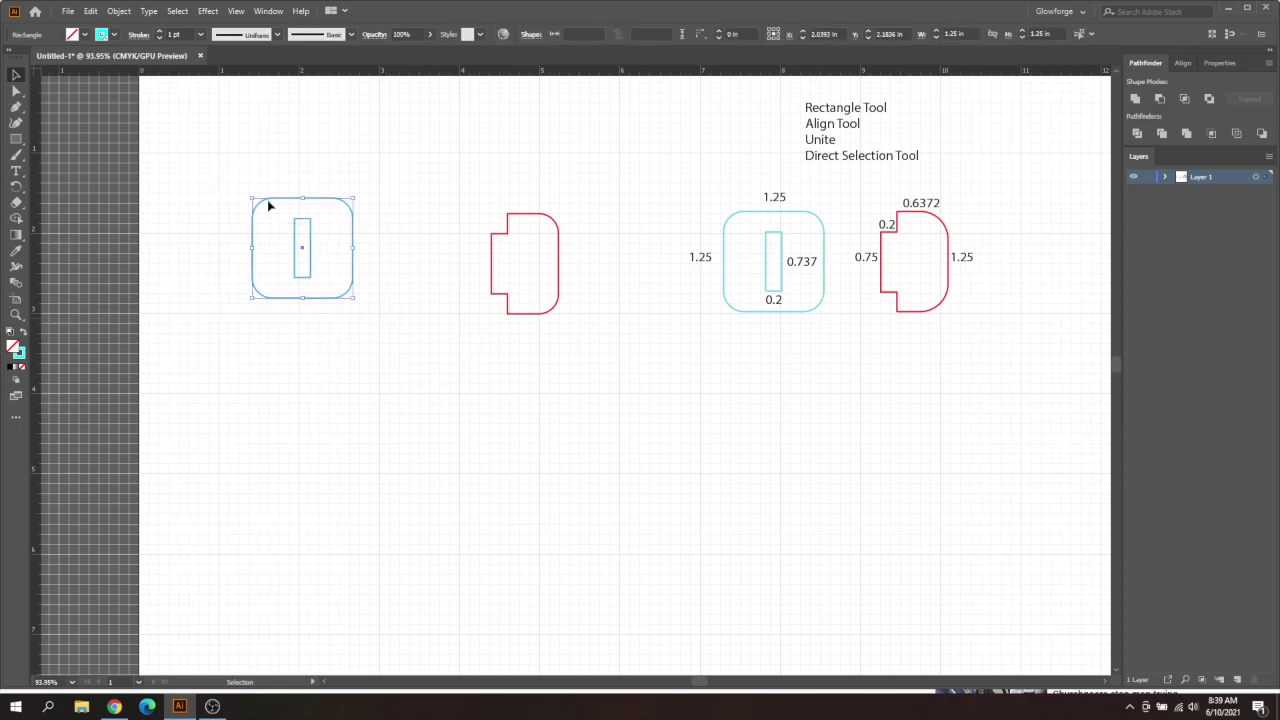
pyautogui.click(383, 279)
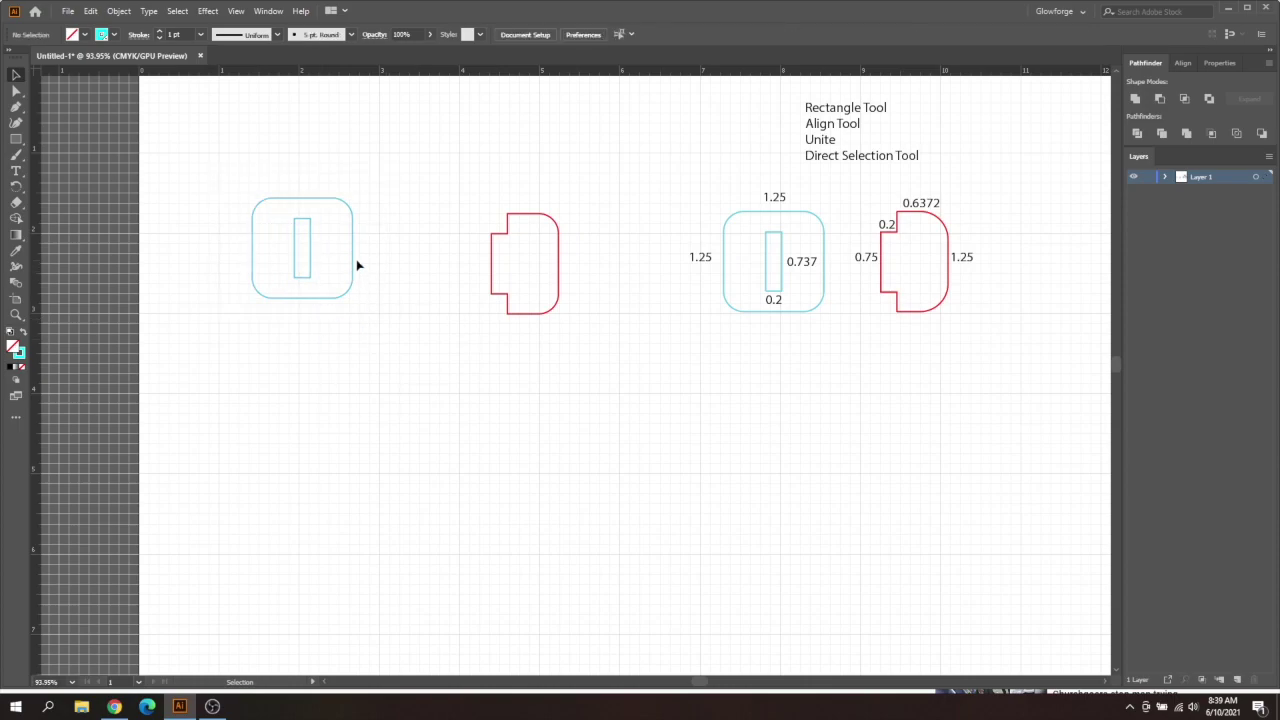
pyautogui.moveTo(357, 263); pyautogui.dragTo(427, 328)
pyautogui.press('a')
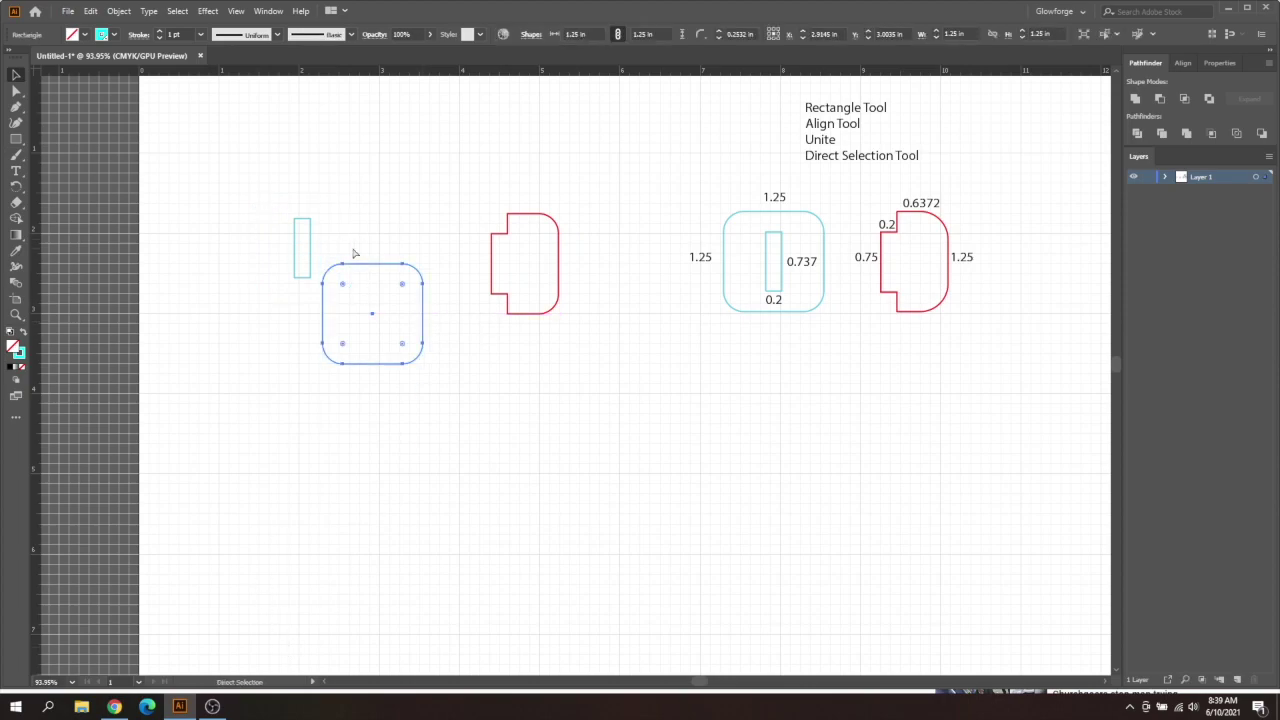
pyautogui.hotkey('ctrl', 'z')
pyautogui.press('v')
pyautogui.click(417, 246)
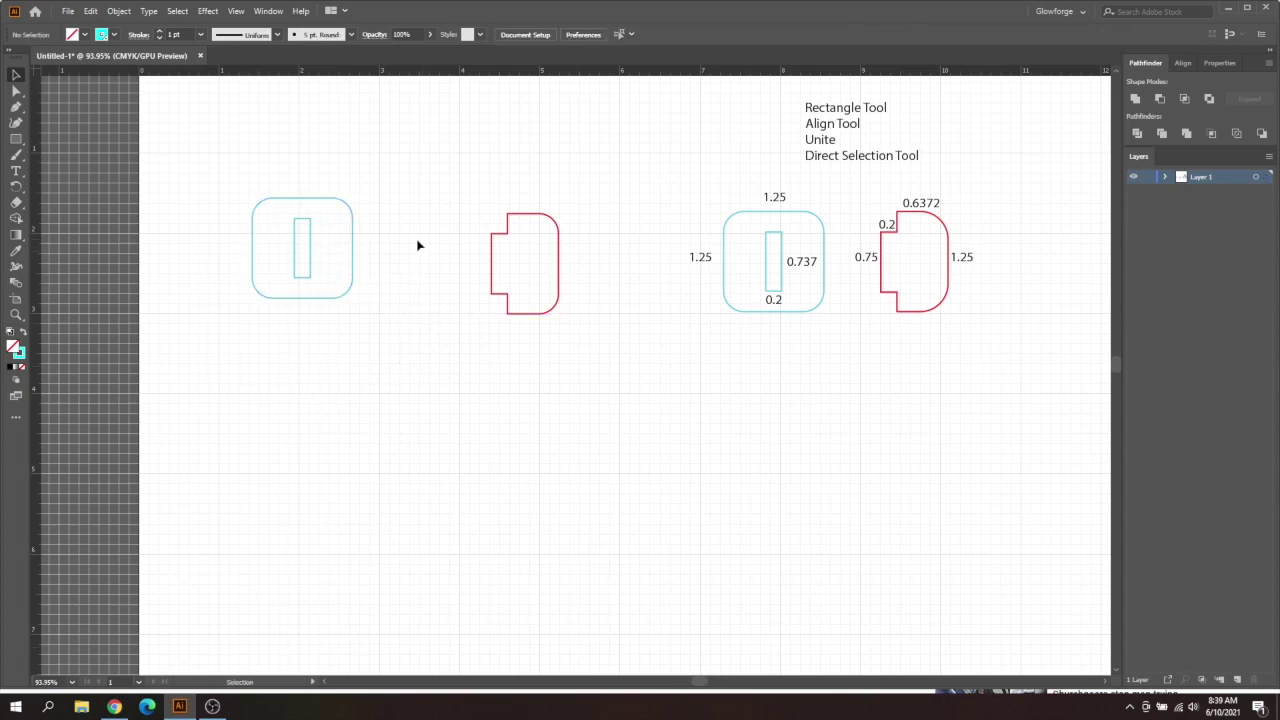
pyautogui.moveTo(405, 213); pyautogui.dragTo(236, 352)
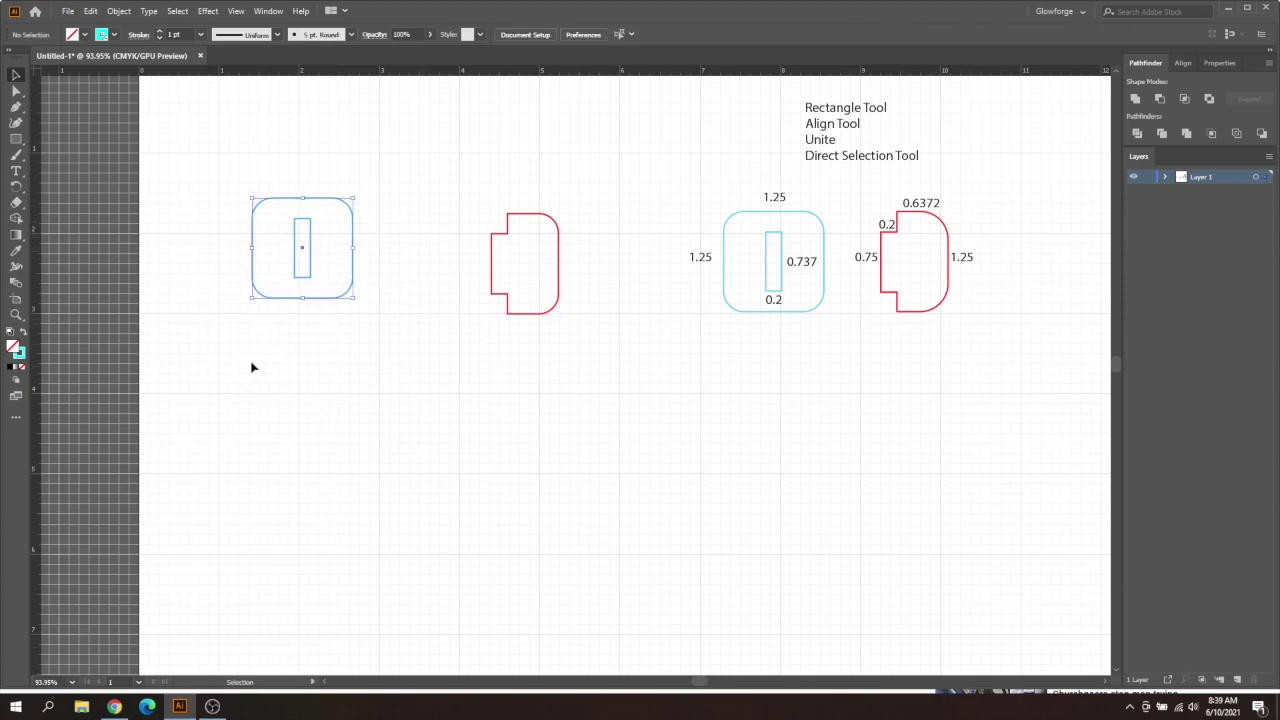
# Step: Group the square with its slot and drag the group right toward the red tab
pyautogui.click(119, 11)
pyautogui.click(146, 77)
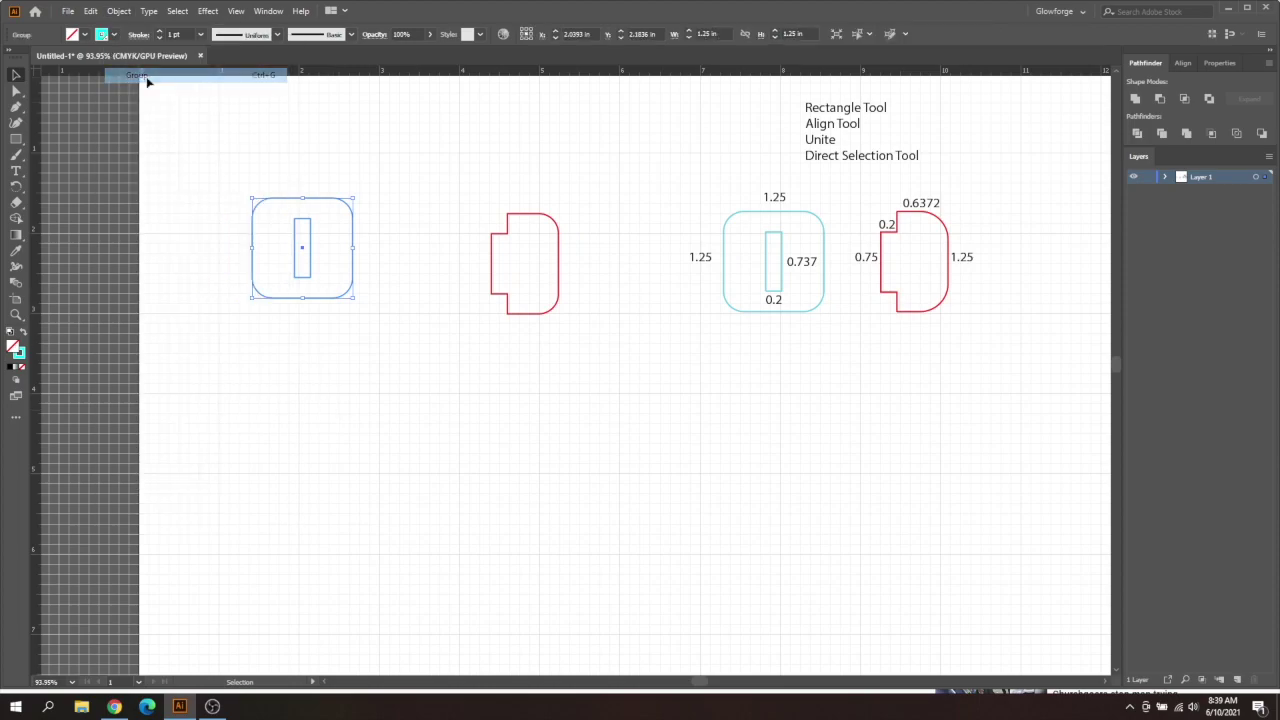
pyautogui.click(329, 430)
pyautogui.moveTo(355, 273); pyautogui.dragTo(429, 274)
pyautogui.click(444, 437)
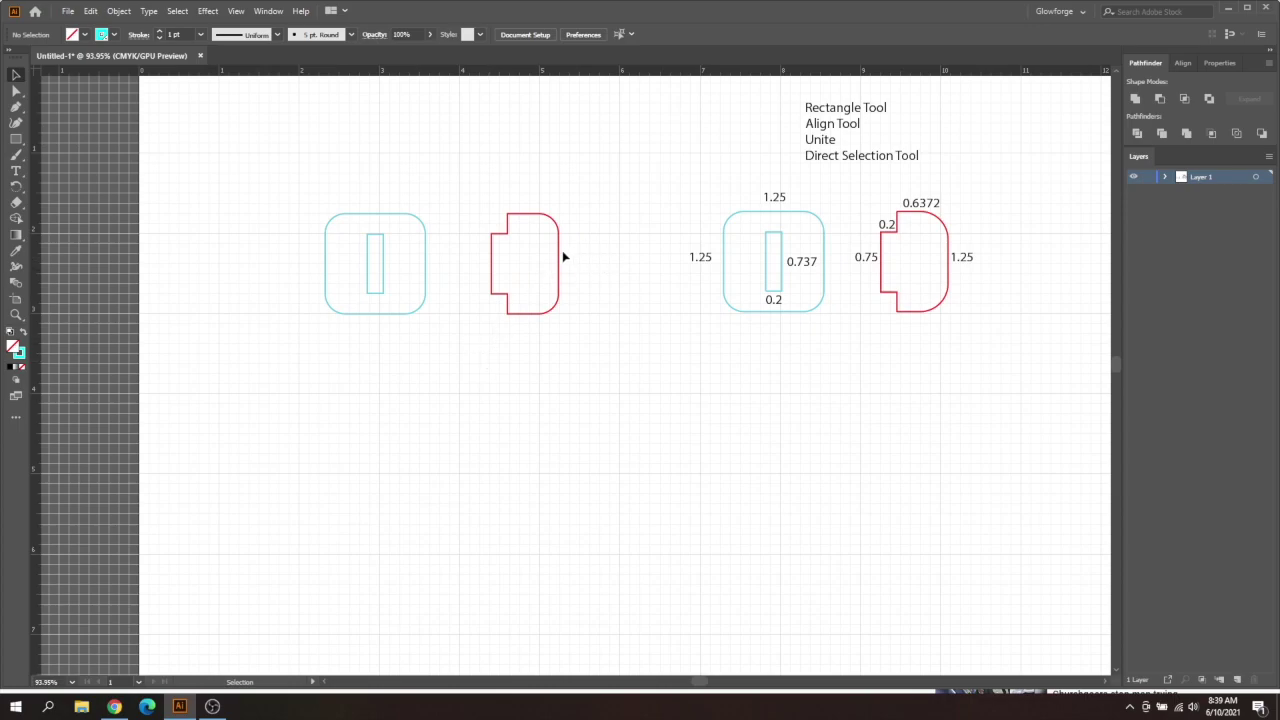
# Step: Drag the red tab piece over the teal square and zoom in where the tab meets the slot
pyautogui.moveTo(563, 260); pyautogui.dragTo(436, 260)
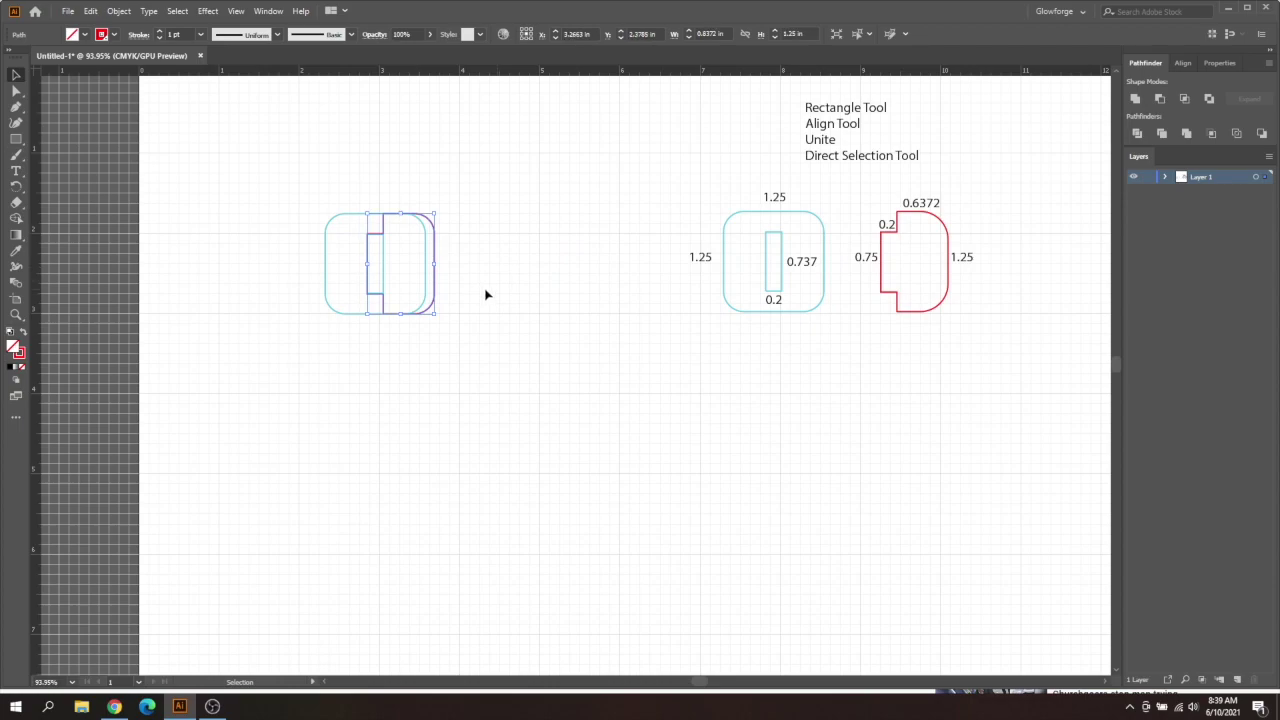
pyautogui.click(424, 387)
pyautogui.click(16, 314)
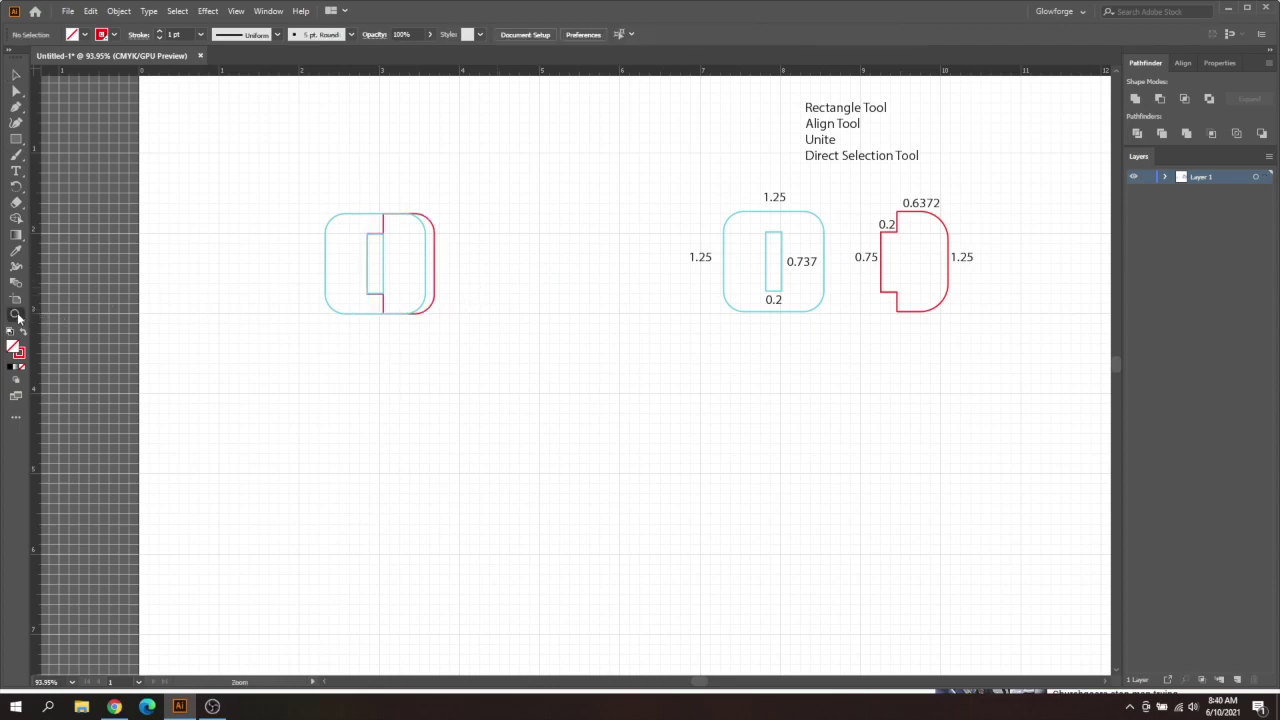
pyautogui.moveTo(369, 231); pyautogui.dragTo(720, 329)
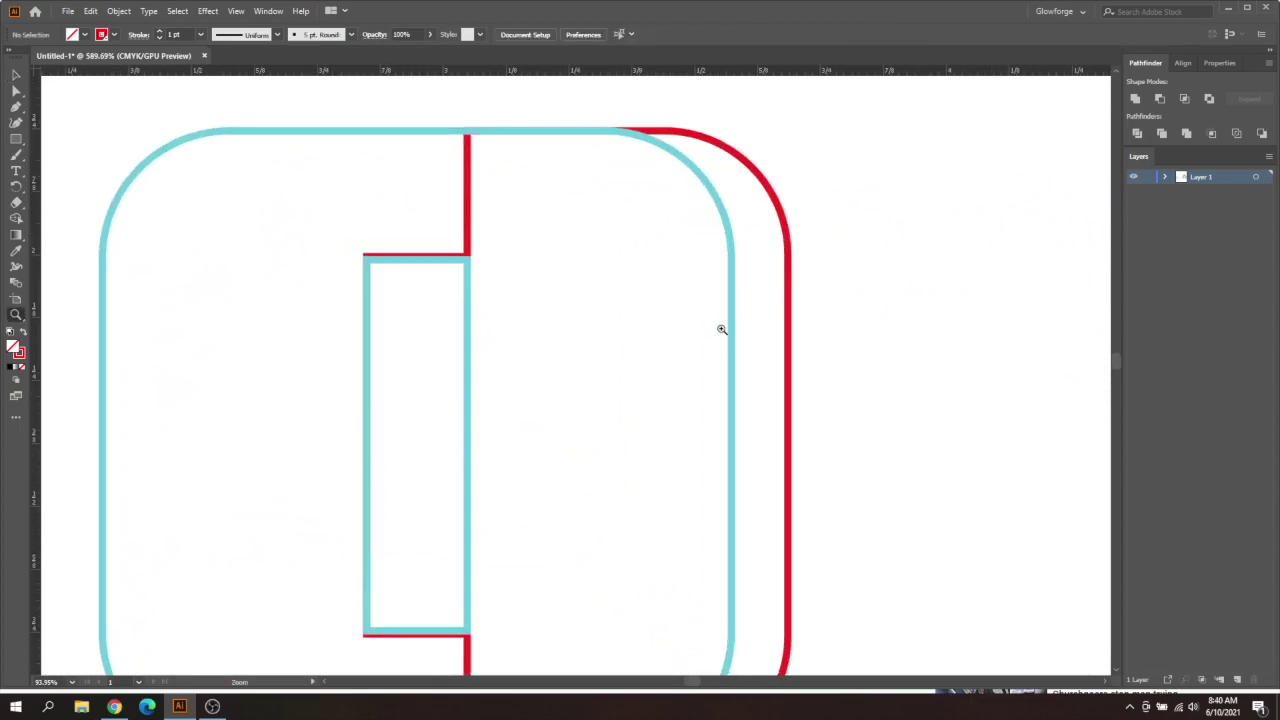
pyautogui.scroll(-1, 650, 348)
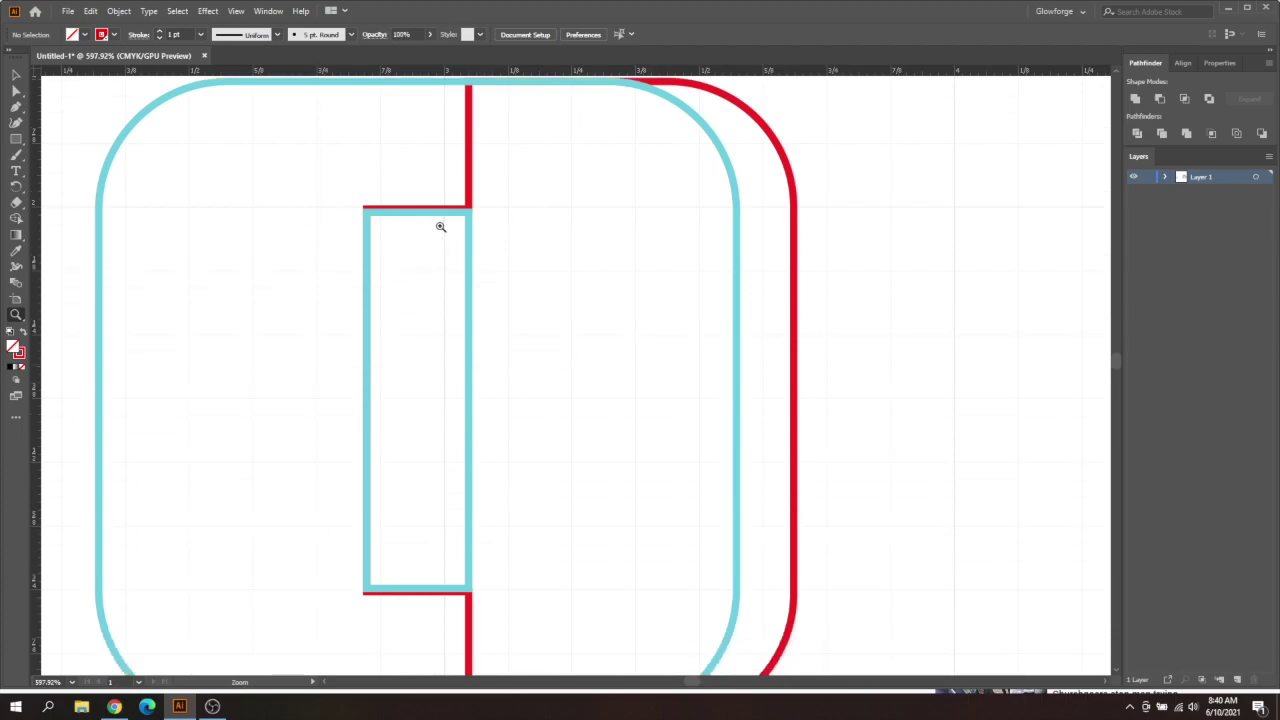
pyautogui.click(15, 76)
# Step: Zoom back out and drag the red tab piece right so it sits beside the teal square
pyautogui.click(16, 314)
pyautogui.moveTo(677, 409); pyautogui.dragTo(480, 397)
pyautogui.moveTo(697, 685); pyautogui.dragTo(706, 685)
pyautogui.hotkey('ctrl', "'")
pyautogui.moveTo(698, 419); pyautogui.dragTo(674, 423)
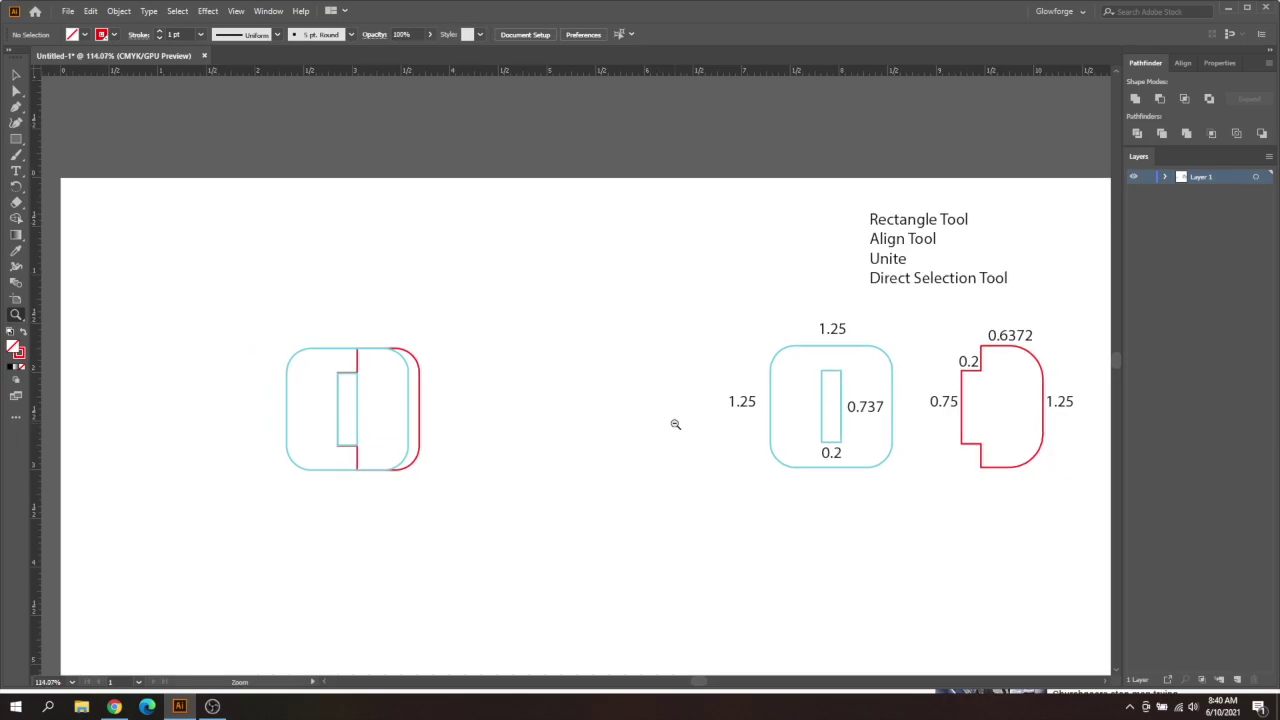
pyautogui.moveTo(703, 684); pyautogui.dragTo(707, 686)
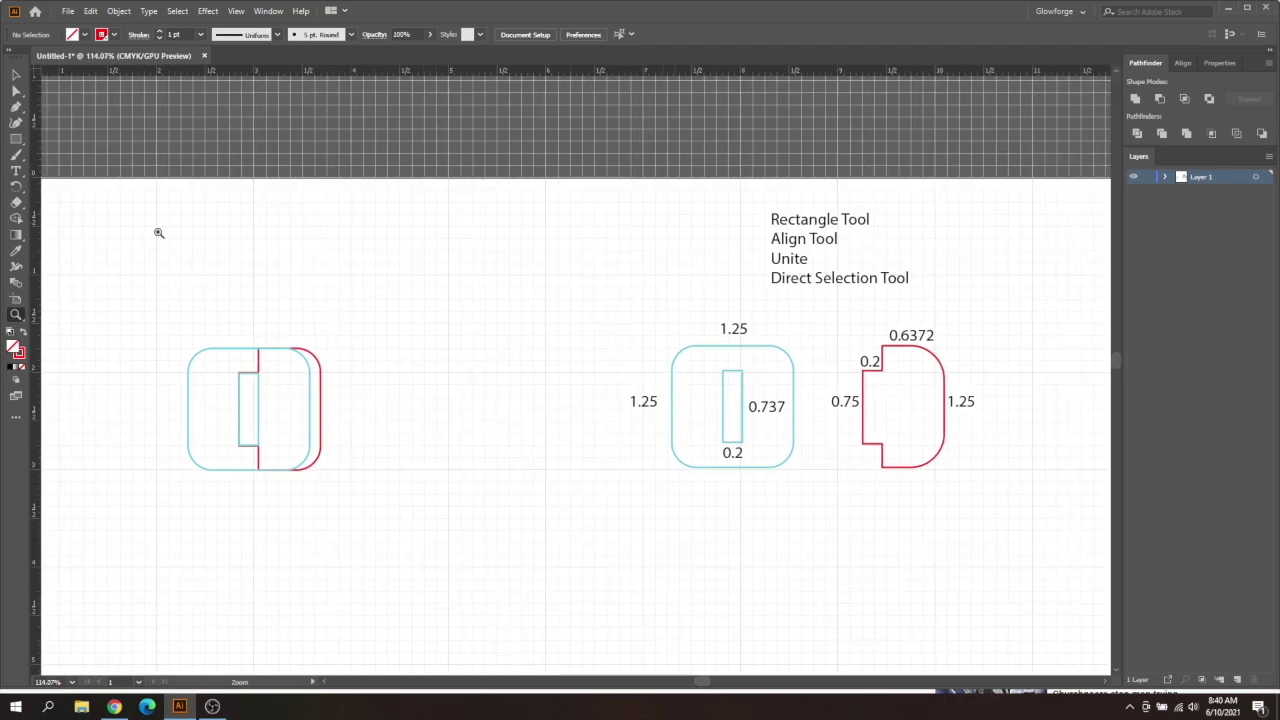
pyautogui.click(16, 74)
pyautogui.moveTo(320, 363); pyautogui.dragTo(421, 368)
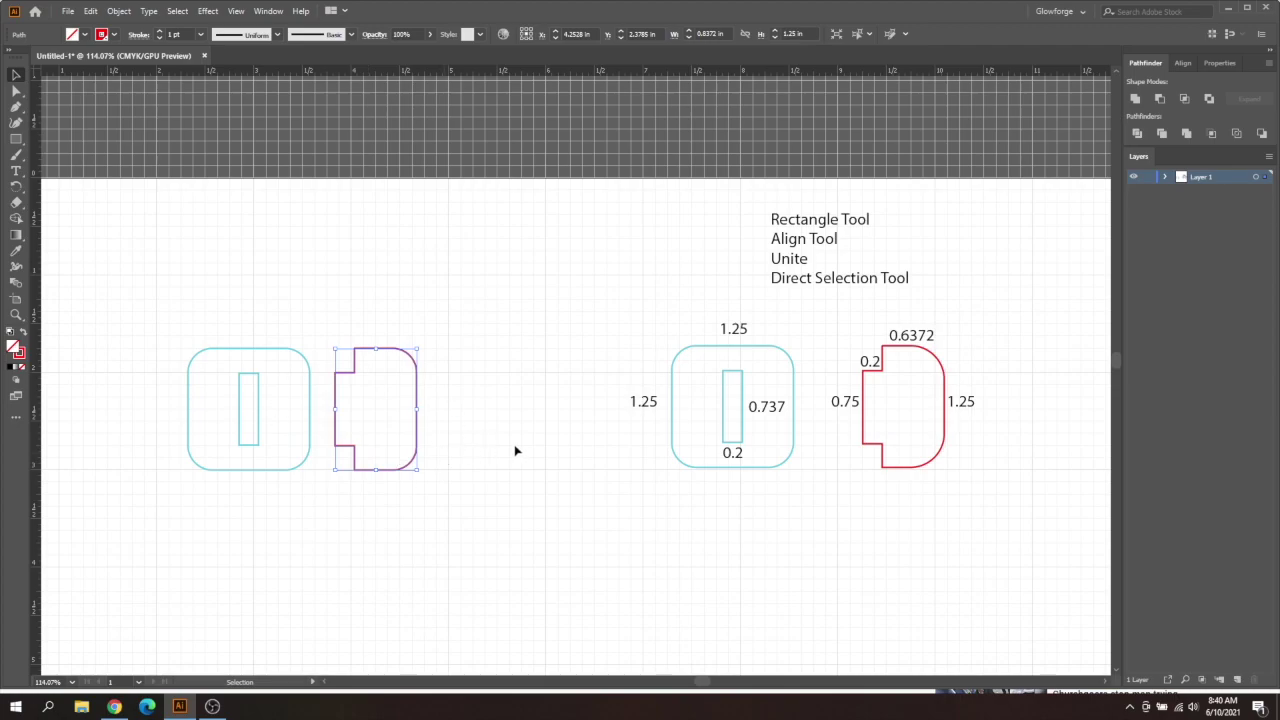
pyautogui.click(484, 445)
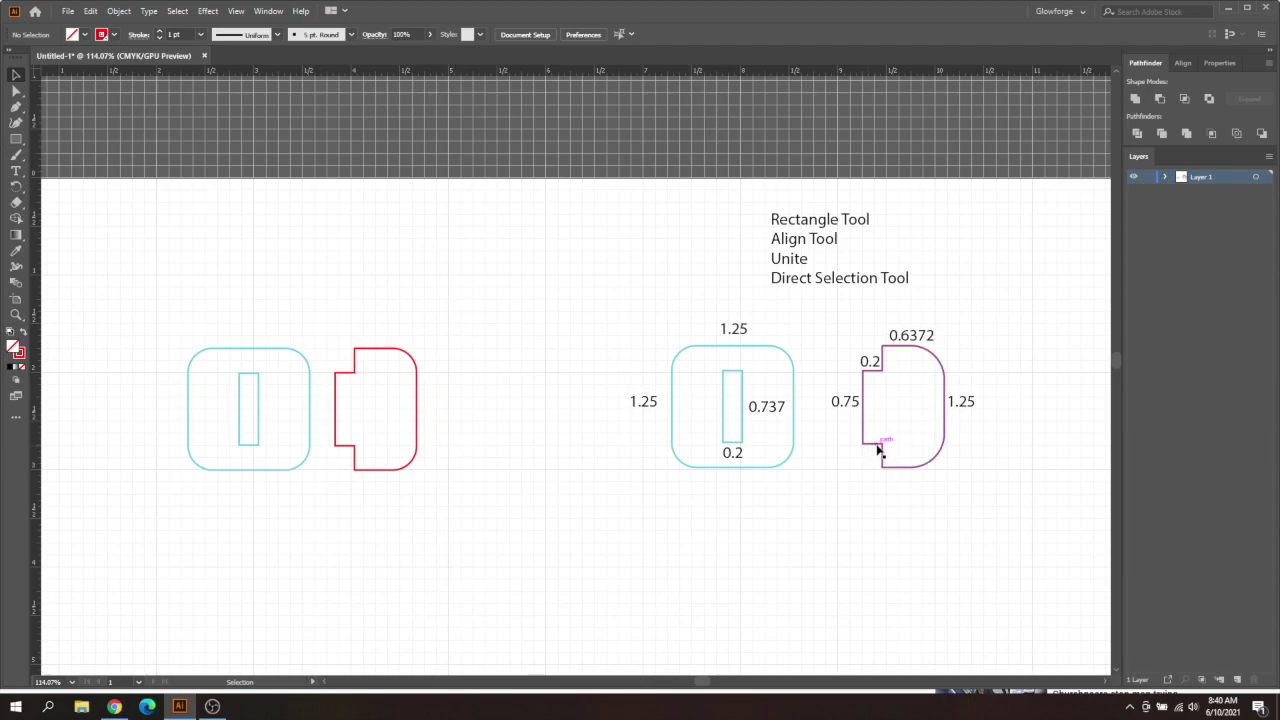
# Step: Change the reference square's slot-width label from 0.2 to 0.125
pyautogui.doubleClick(736, 456)
pyautogui.click(743, 456)
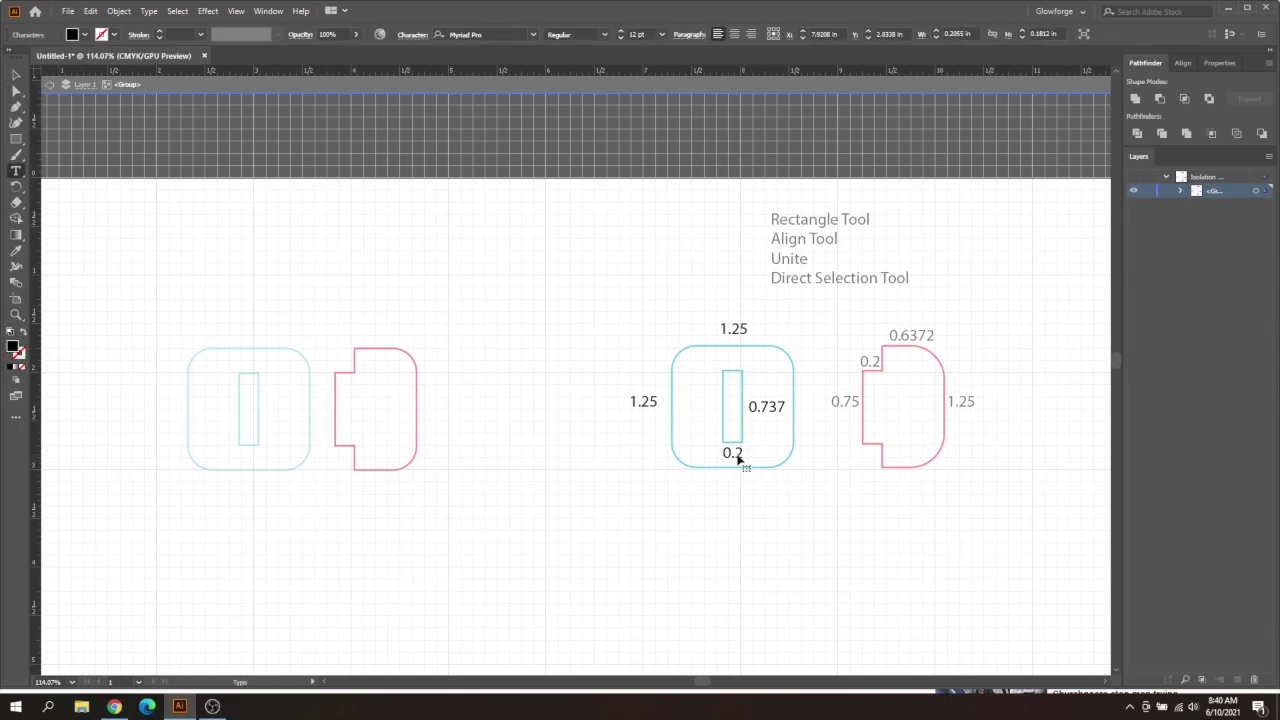
pyautogui.doubleClick(740, 457)
pyautogui.doubleClick(745, 457)
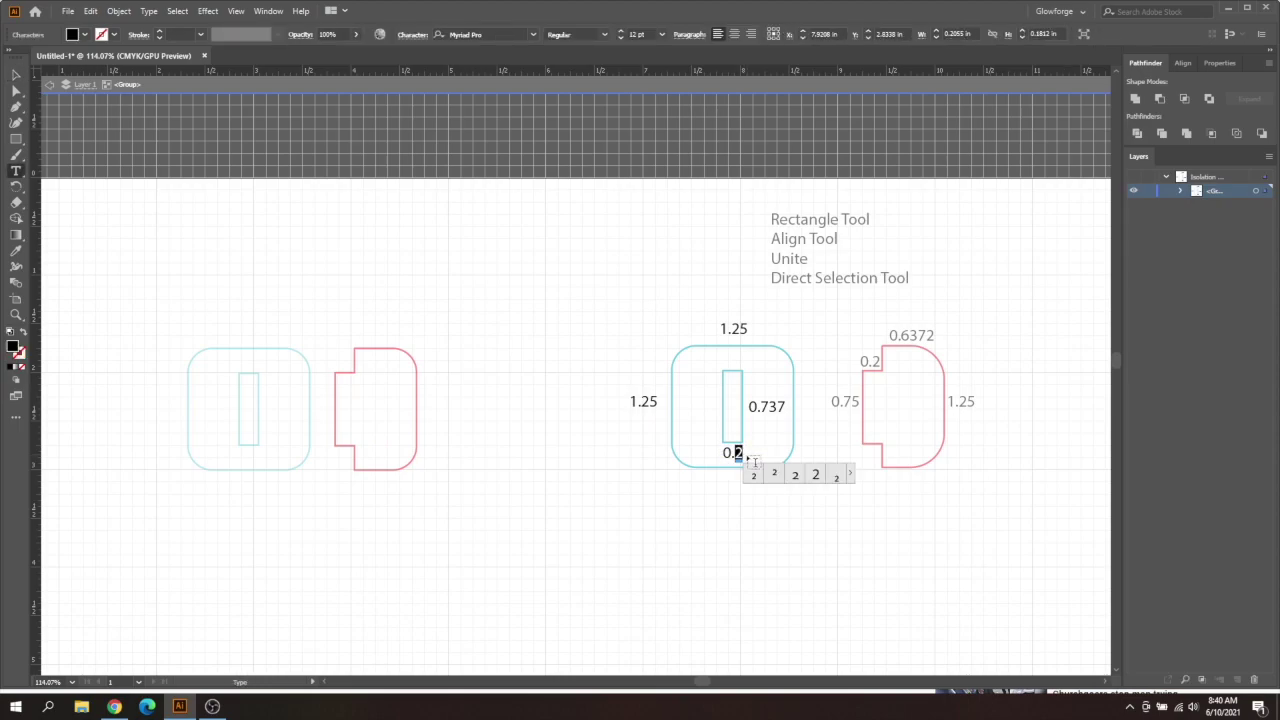
pyautogui.write('12')
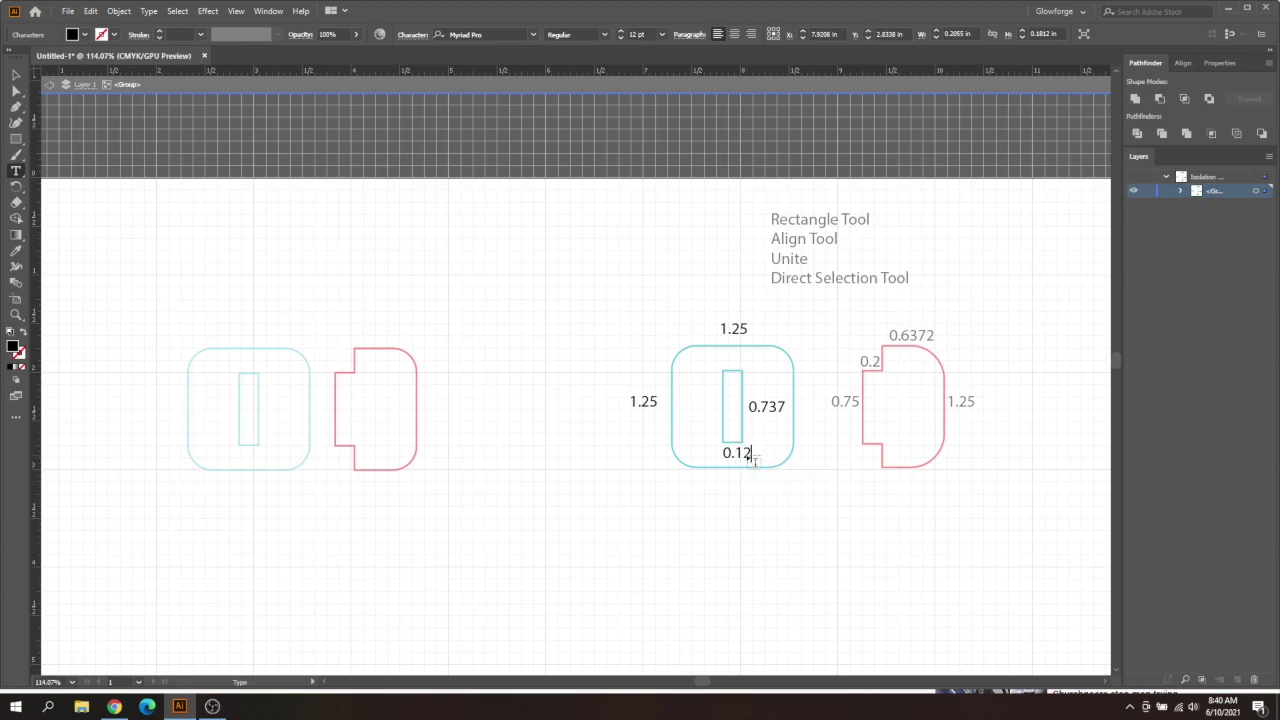
pyautogui.write('5')
pyautogui.press('Escape')
pyautogui.click(17, 75)
pyautogui.press('Escape')
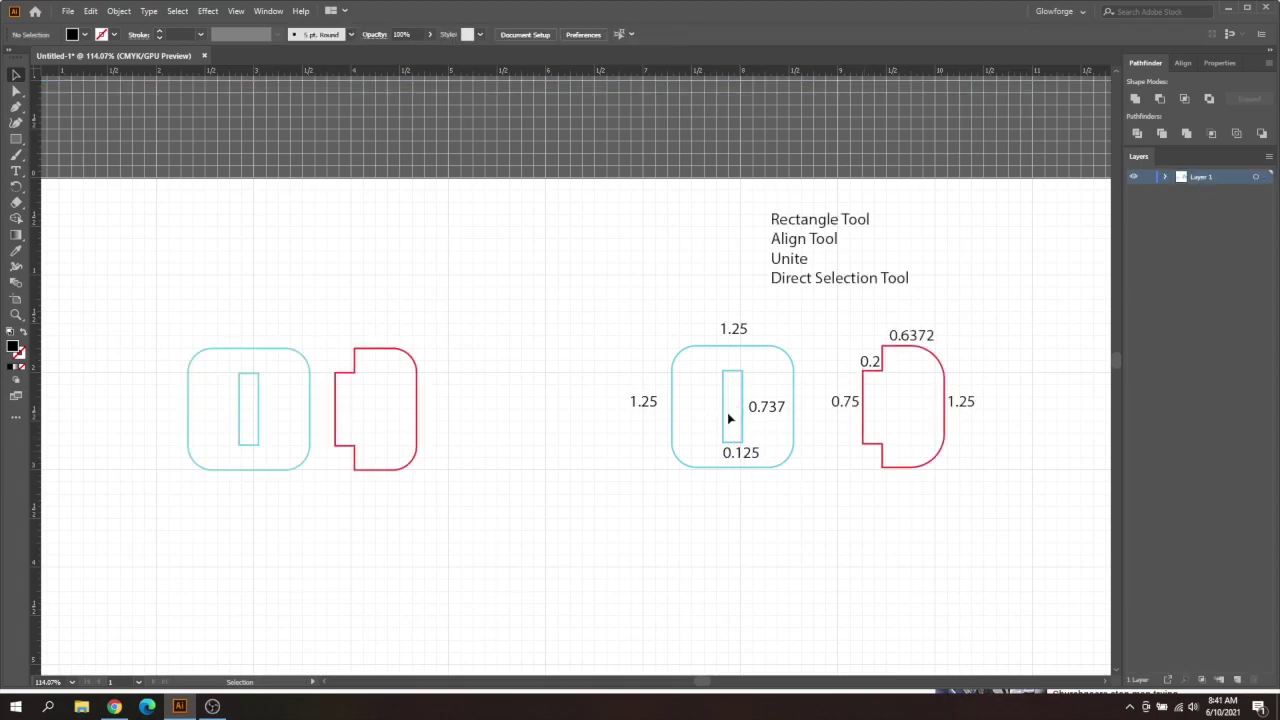
# Step: Set the slot rectangle's width to 0.125 in
pyautogui.doubleClick(744, 407)
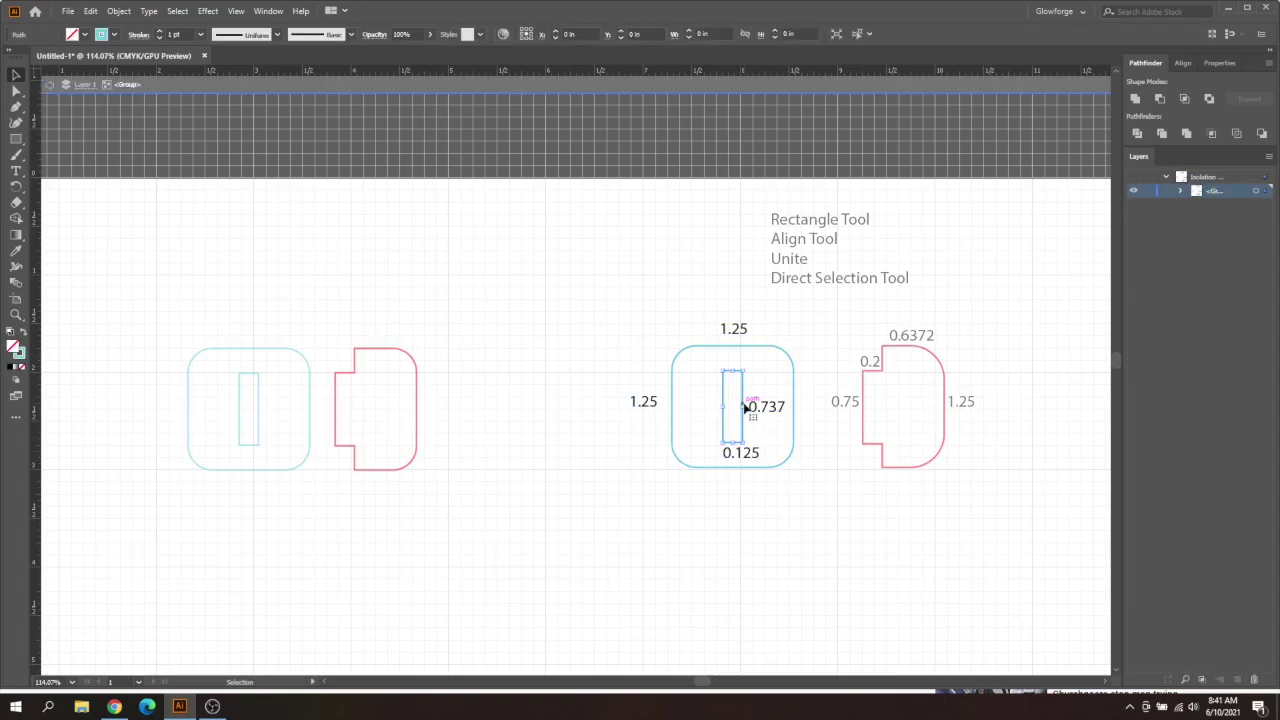
pyautogui.click(712, 34)
pyautogui.write('0.125')
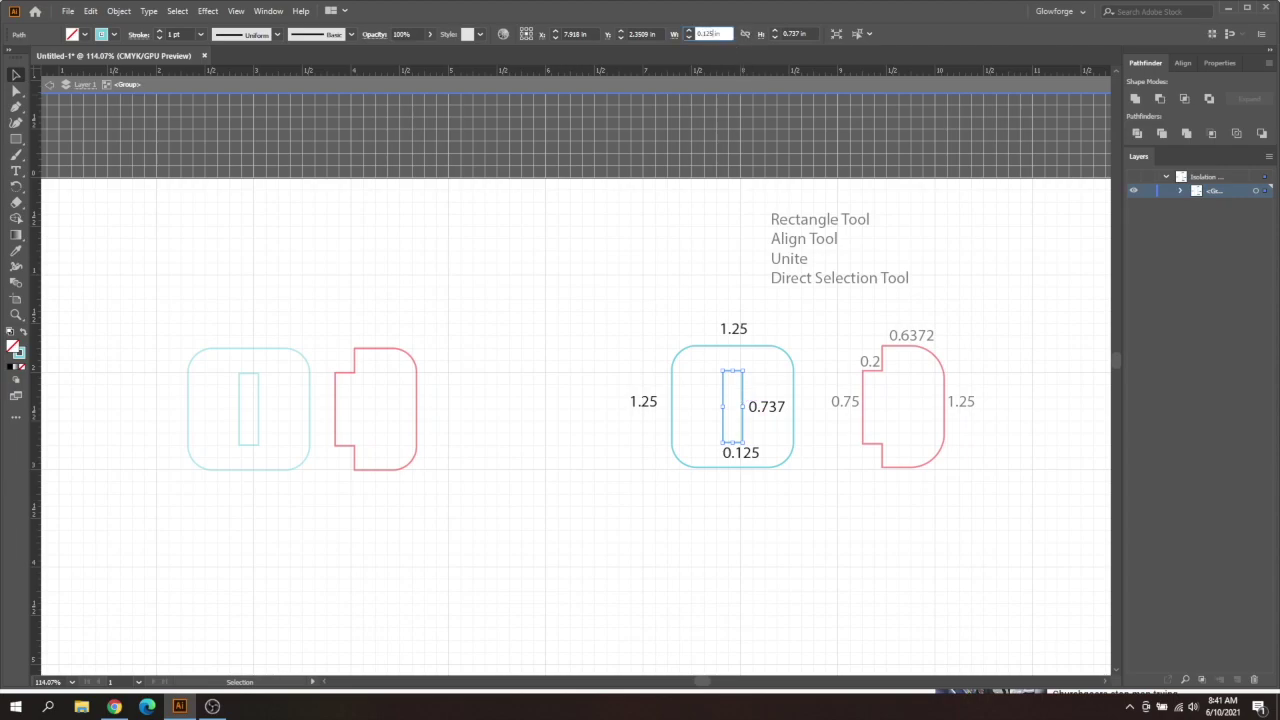
pyautogui.press('Return')
pyautogui.click(750, 363)
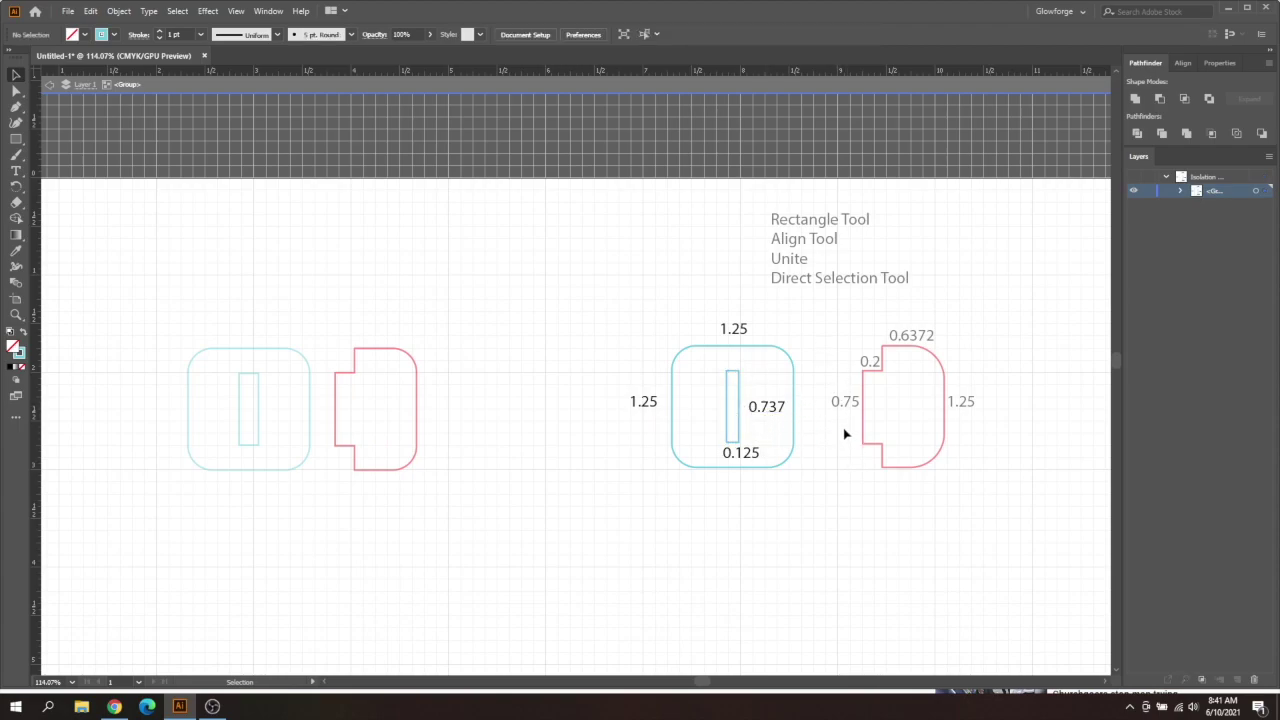
pyautogui.doubleClick(810, 400)
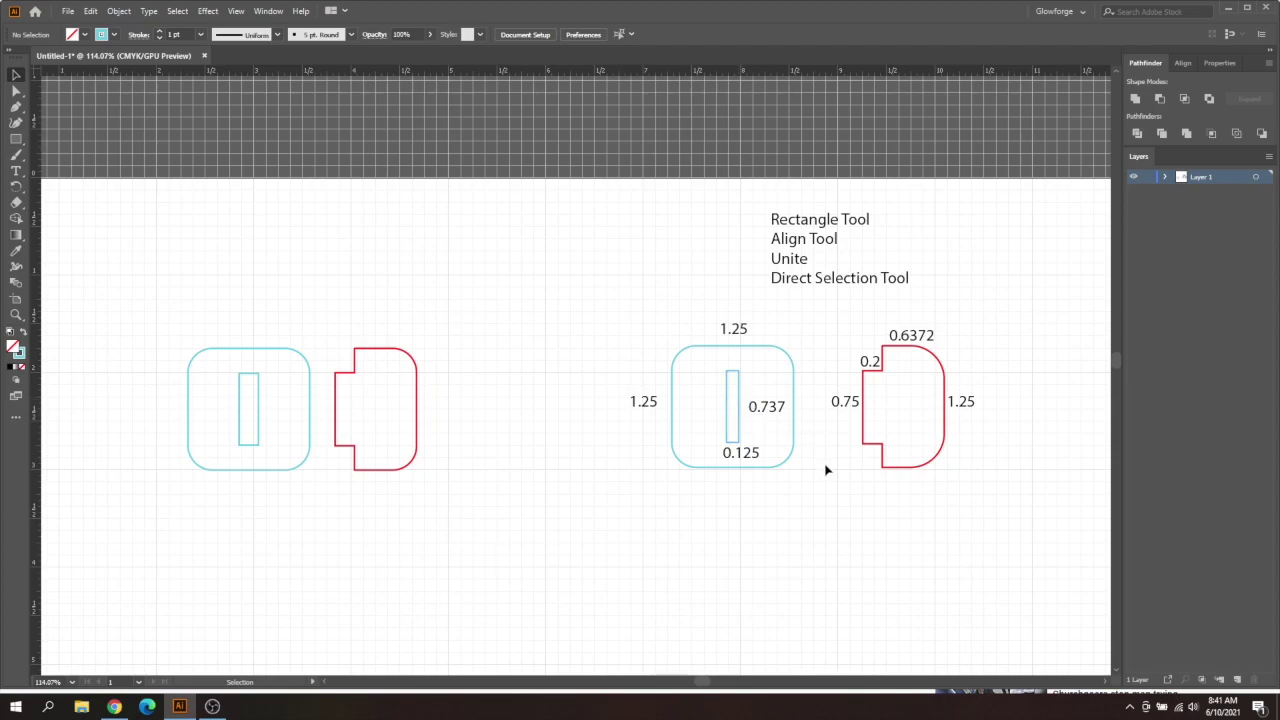
# Step: Edit the step label inside the red tab piece's group to read 0.125 instead of 0.2
pyautogui.doubleClick(870, 368)
pyautogui.doubleClick(870, 364)
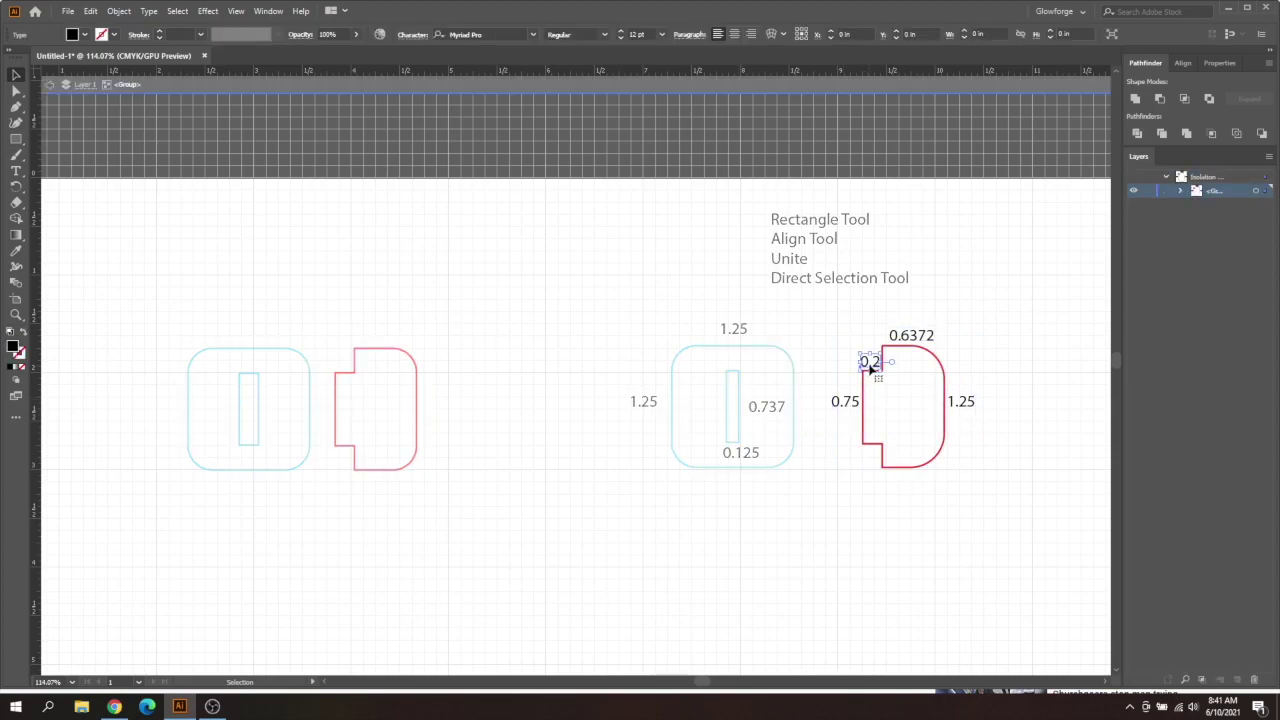
pyautogui.moveTo(872, 360); pyautogui.dragTo(881, 361)
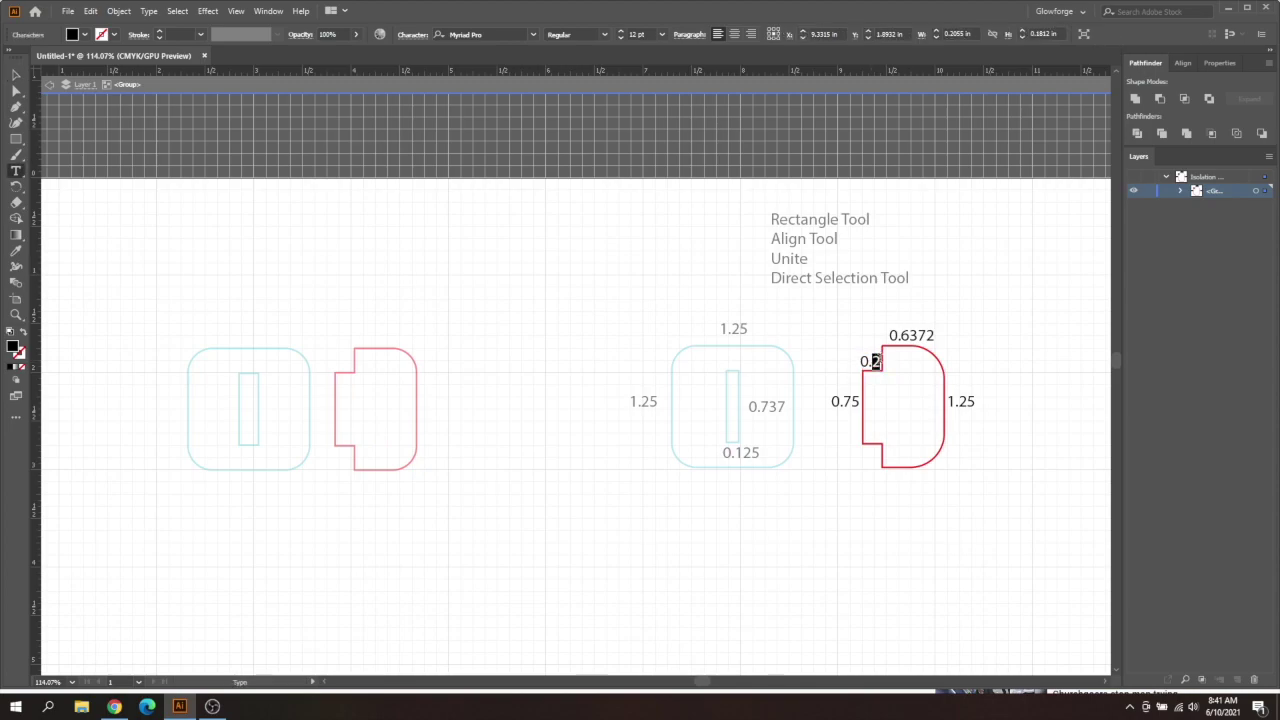
pyautogui.write('125')
pyautogui.click(886, 381)
pyautogui.click(16, 75)
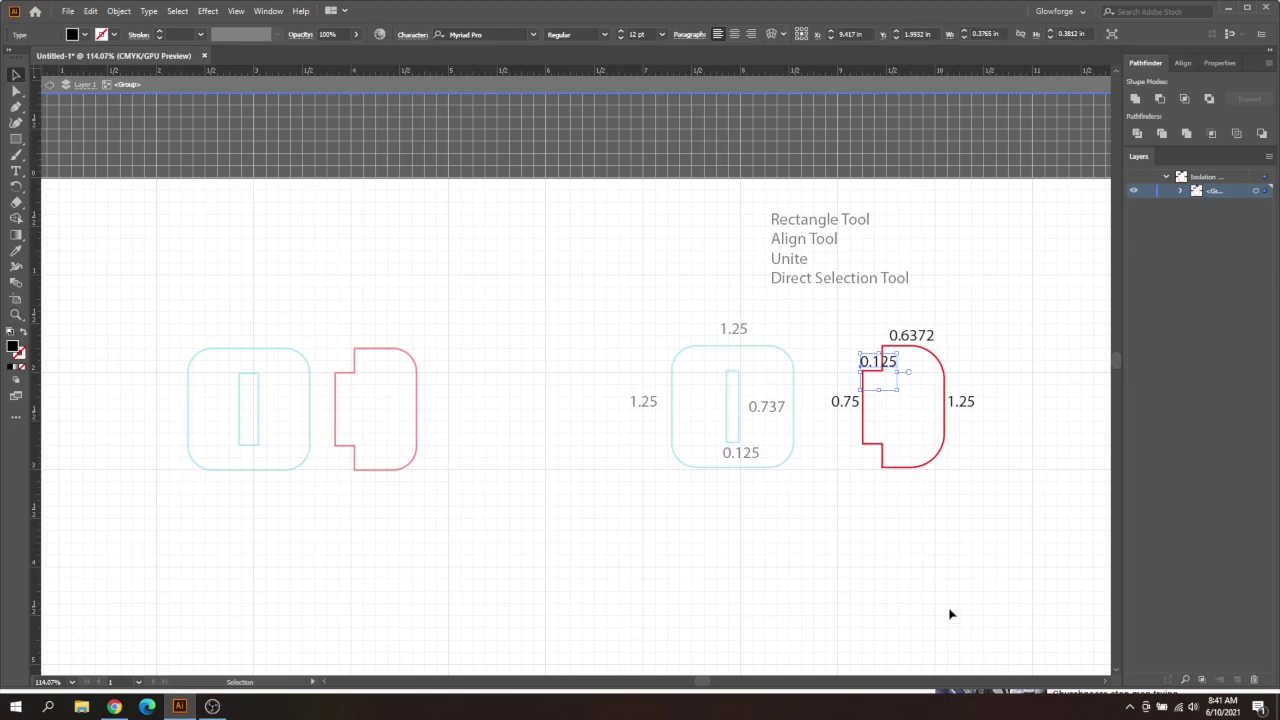
pyautogui.click(914, 434)
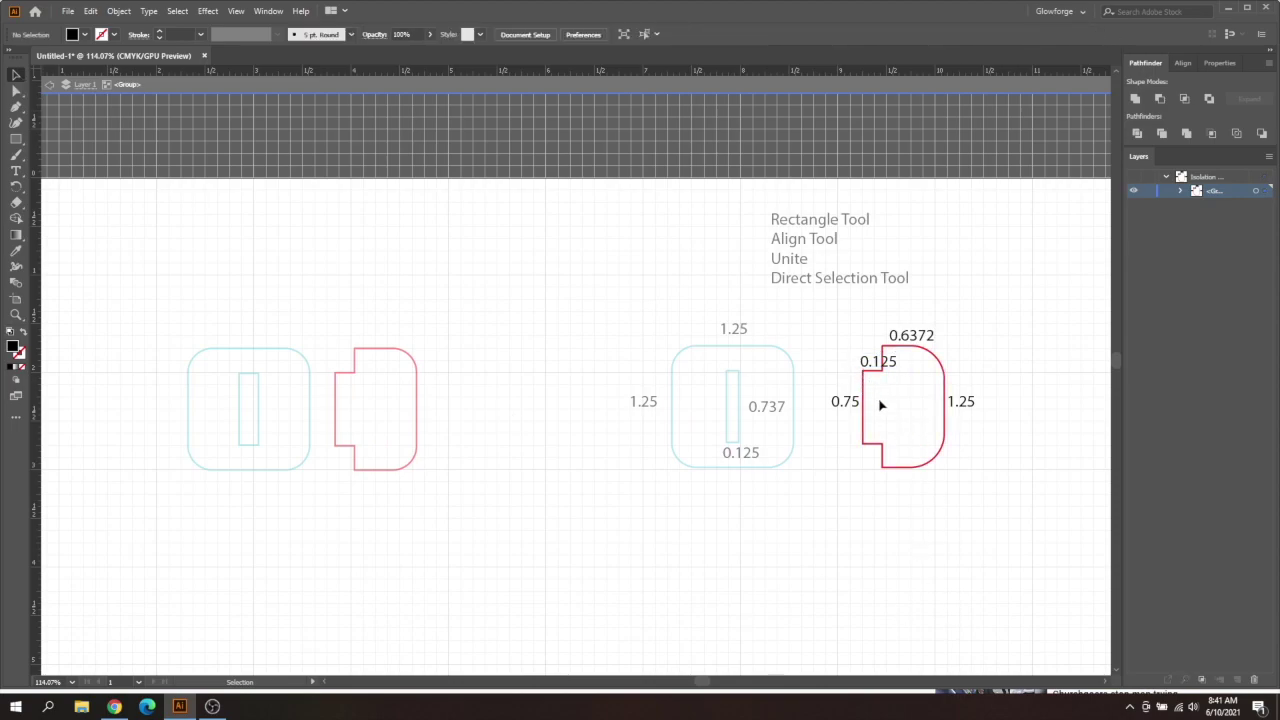
pyautogui.doubleClick(902, 493)
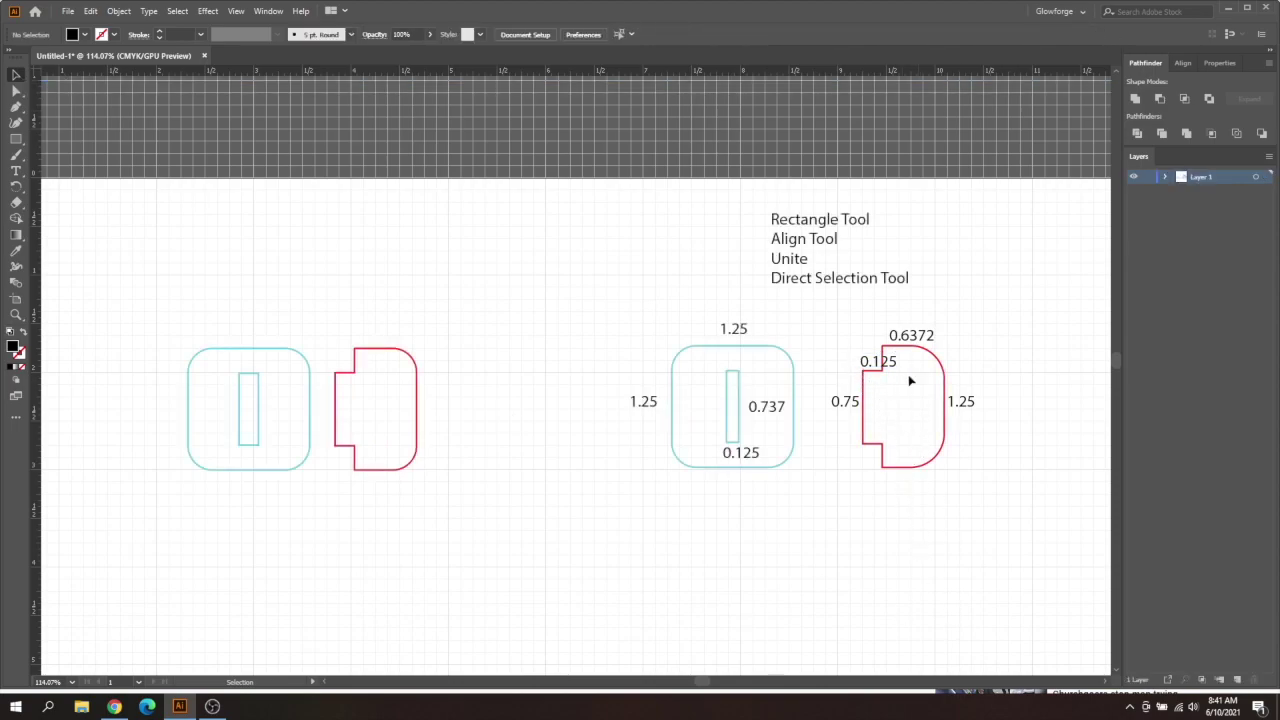